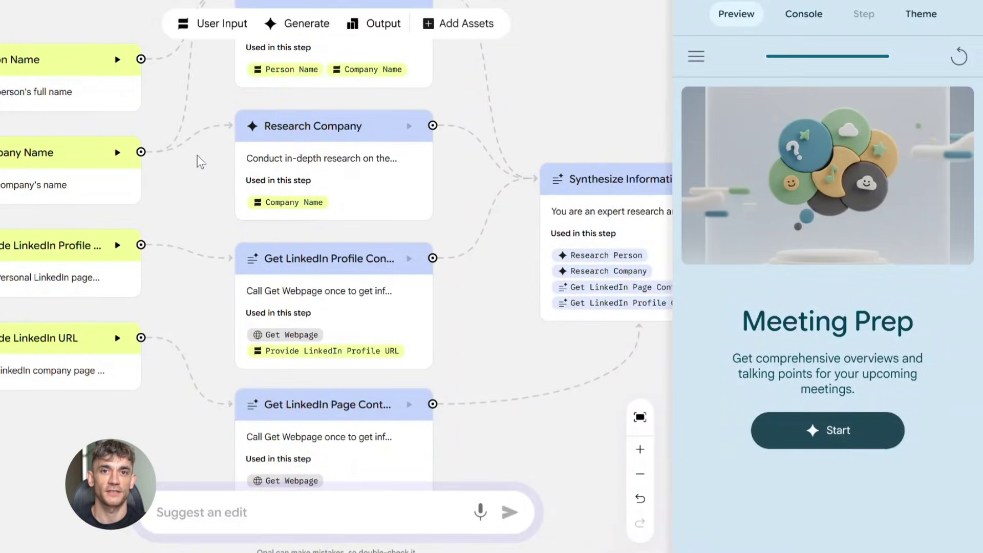
# - Look over the gallery apps, then create a blank Untitled Opal app
pyautogui.click(330, 157)
pyautogui.click(791, 93)
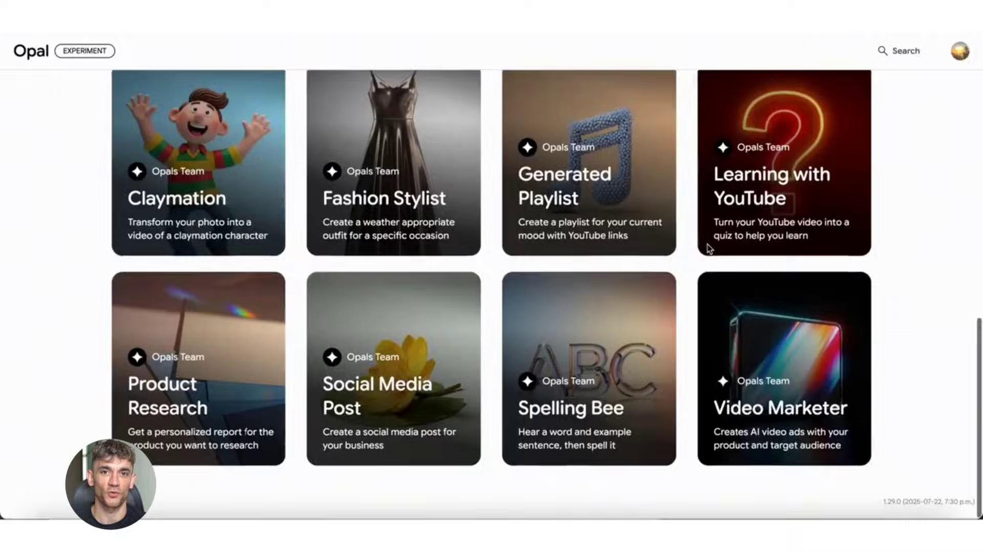
pyautogui.scroll(2, 707, 248)
pyautogui.scroll(5, 707, 249)
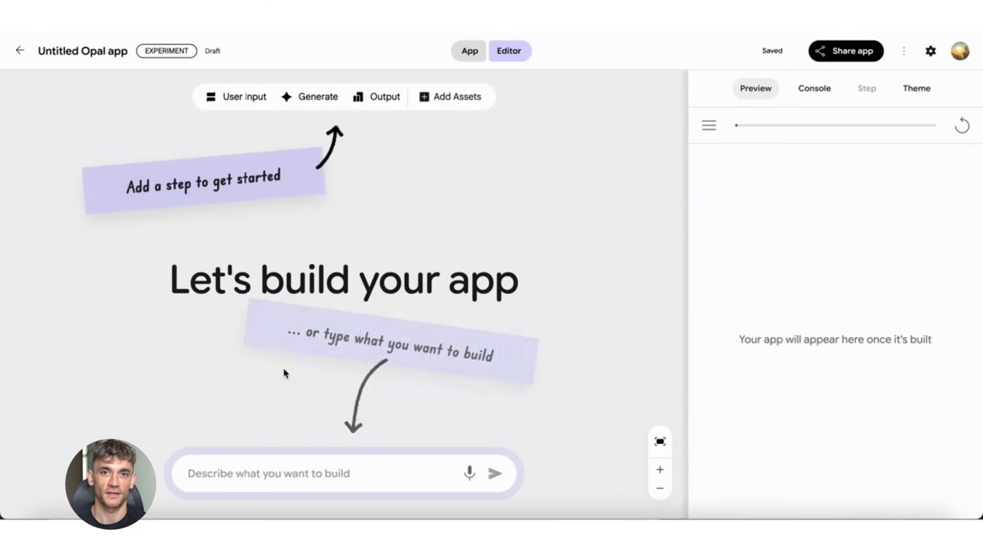
pyautogui.click(279, 473)
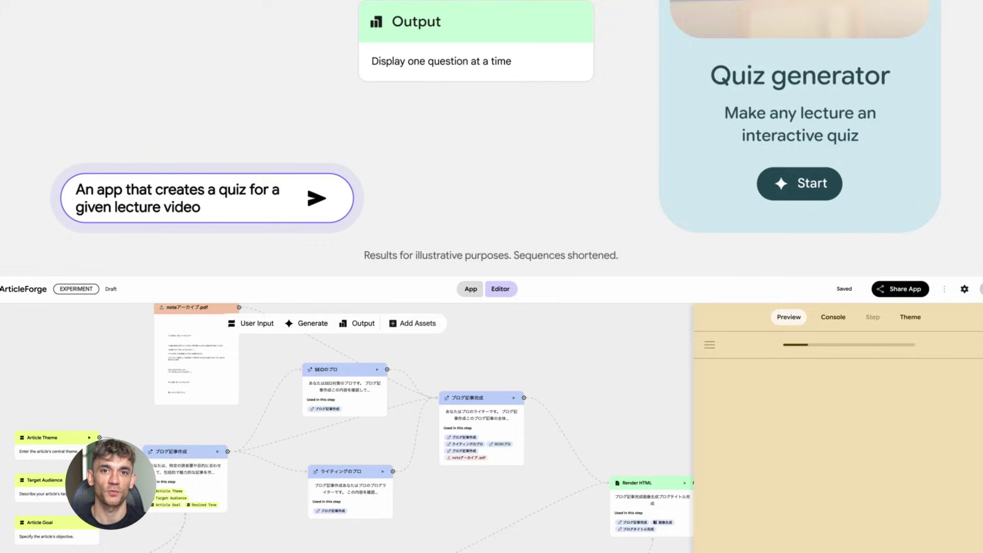
pyautogui.press('Return')
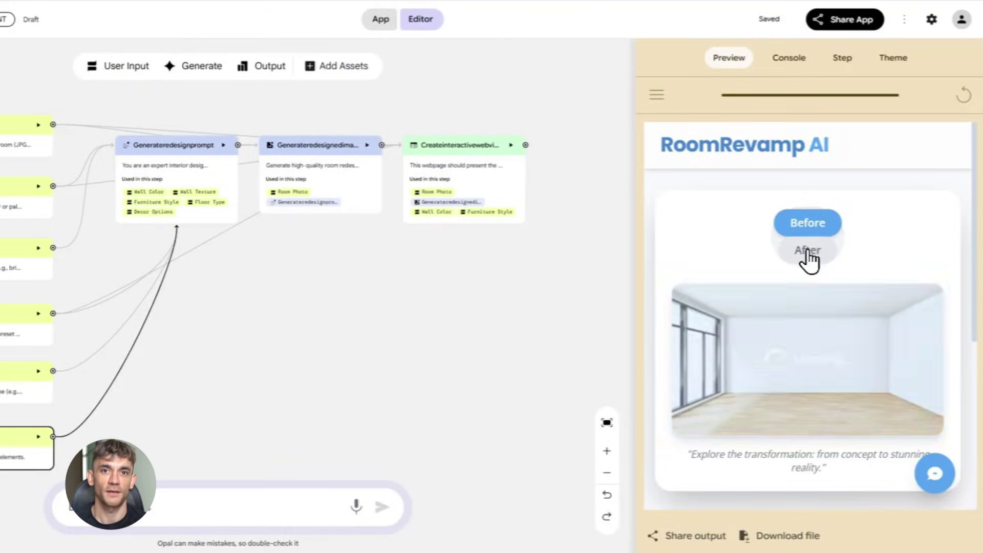
pyautogui.click(809, 252)
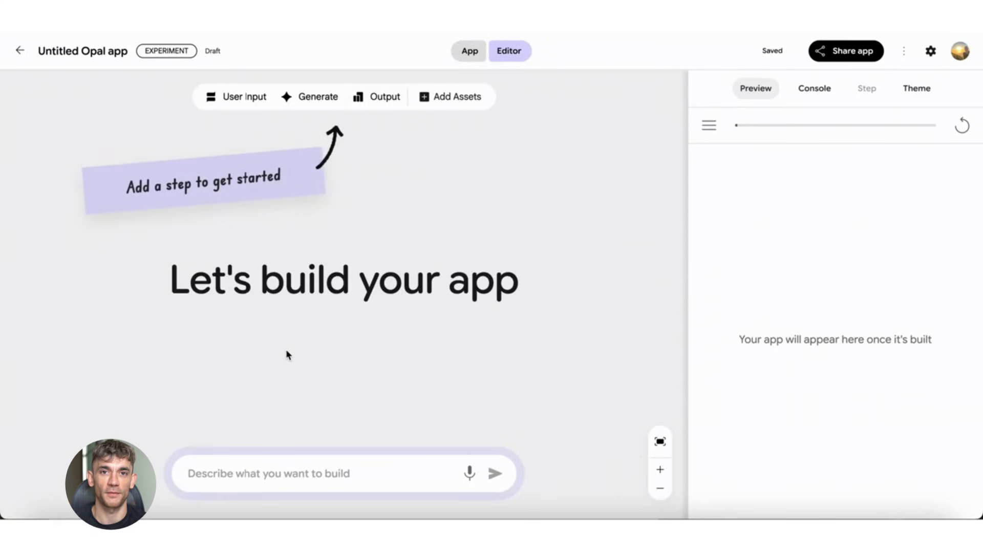
# - Submit a topic-and-context-to-blog-post-with-video description, producing the Blog Writer app
pyautogui.click(280, 474)
pyautogui.write('An app that takes a topic and use case context as input, and generates a blog post with a video')
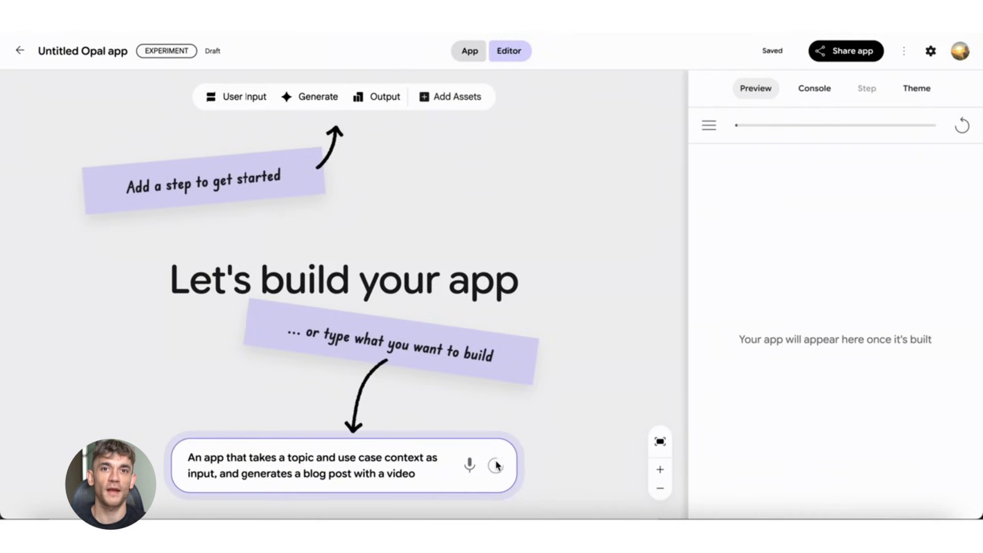
pyautogui.click(496, 466)
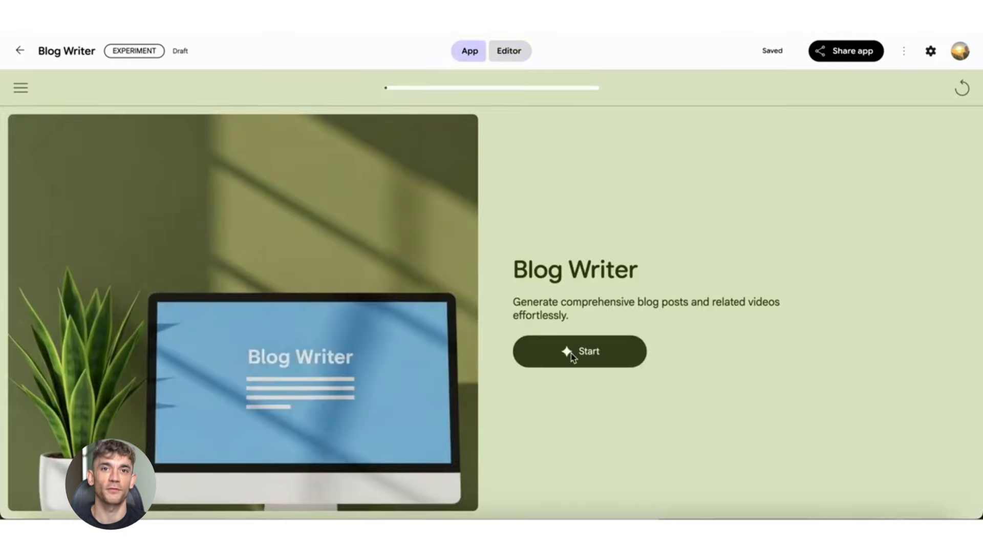
pyautogui.click(572, 358)
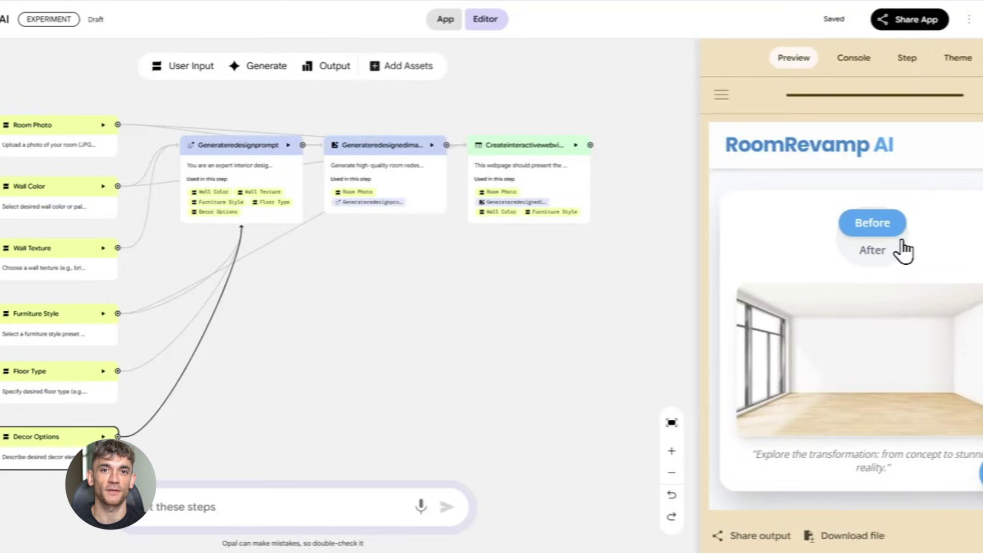
pyautogui.click(873, 250)
pyautogui.click(873, 250)
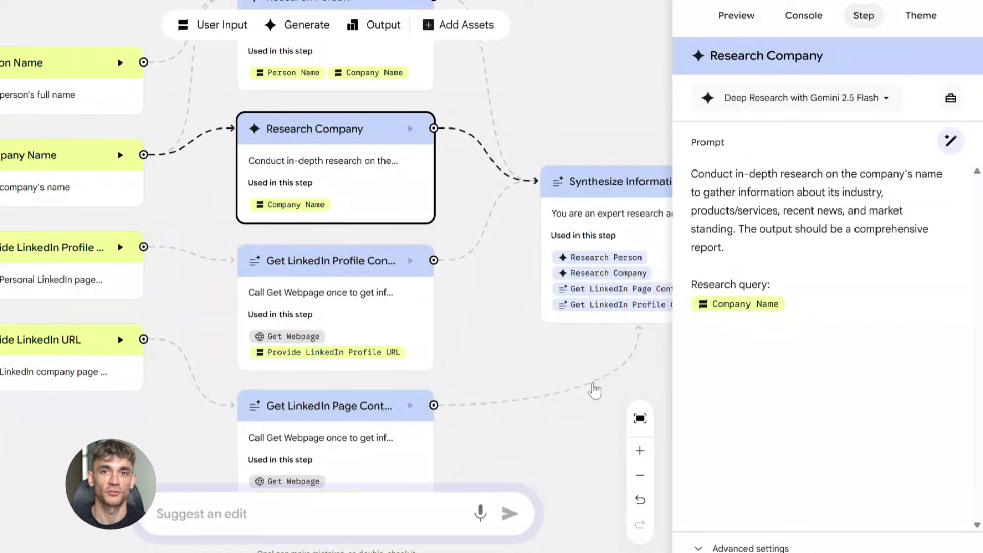
pyautogui.hscroll(5, 593, 389)
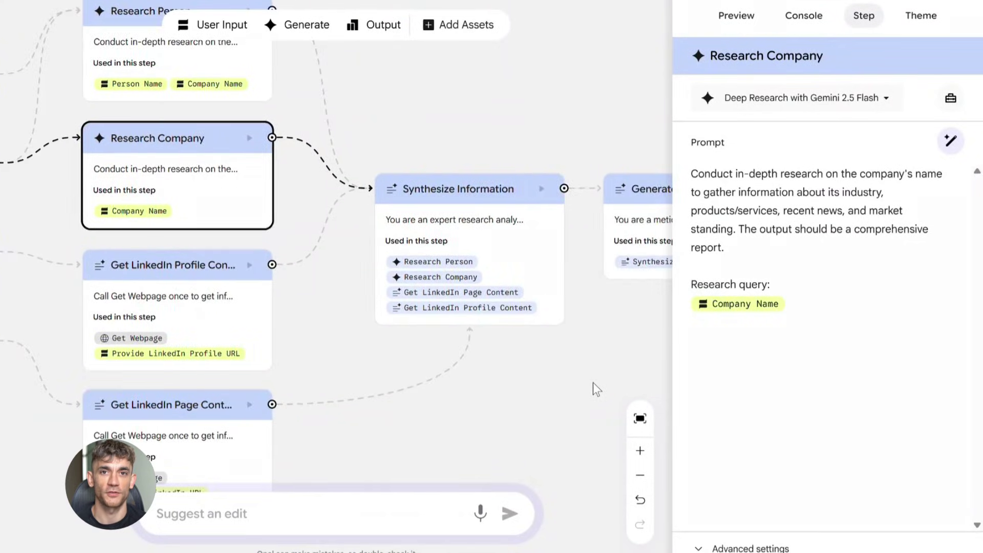
pyautogui.hscroll(5, 595, 389)
# - Review the Generate Meeting Overview prompt and tools list, then submit ArticleForge's tone answer
pyautogui.click(588, 228)
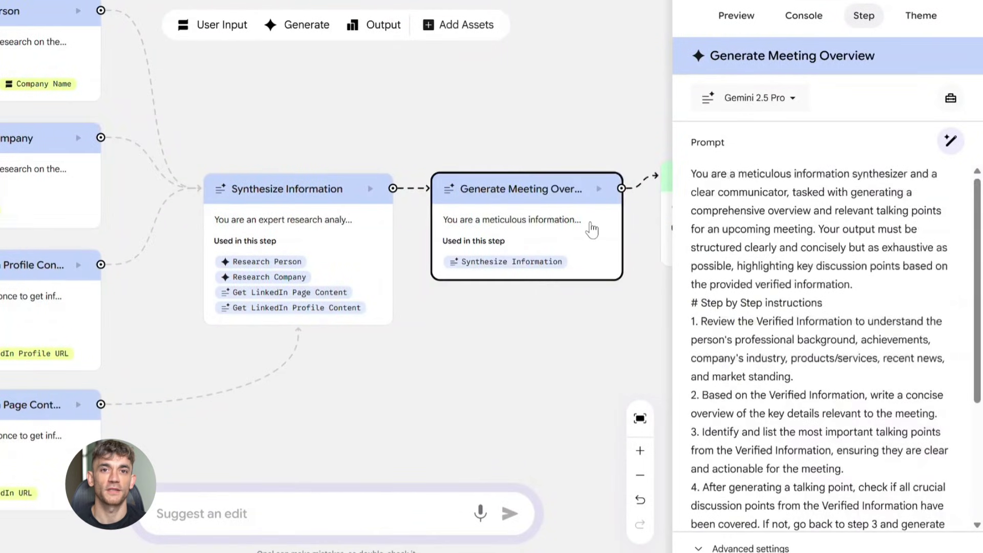
pyautogui.hscroll(4, 598, 227)
pyautogui.scroll(-5, 848, 340)
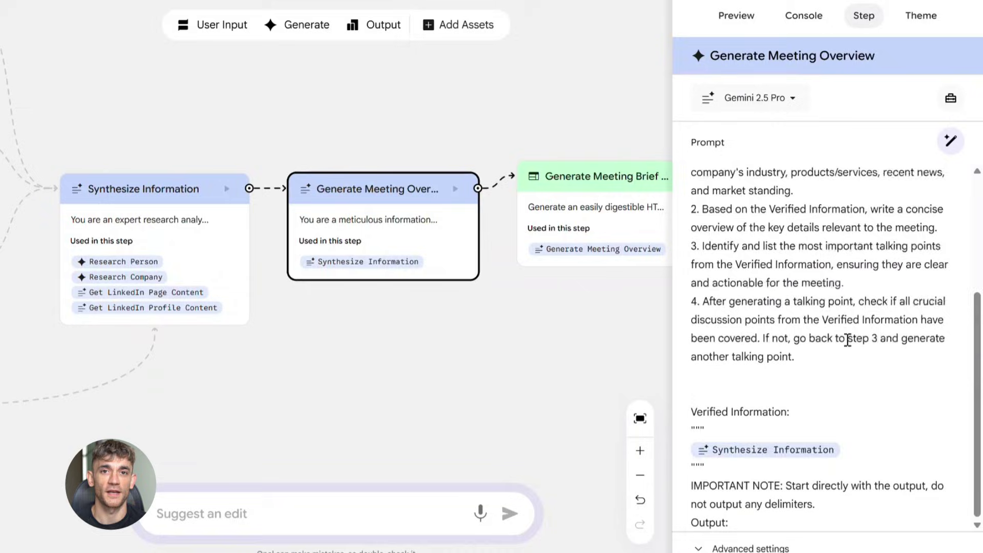
pyautogui.scroll(5, 848, 340)
pyautogui.click(954, 102)
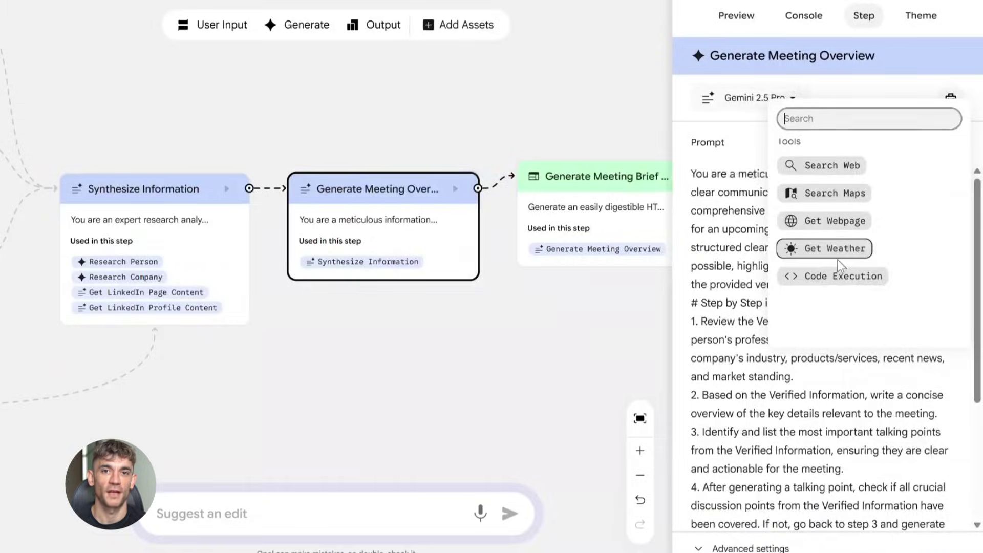
pyautogui.click(586, 332)
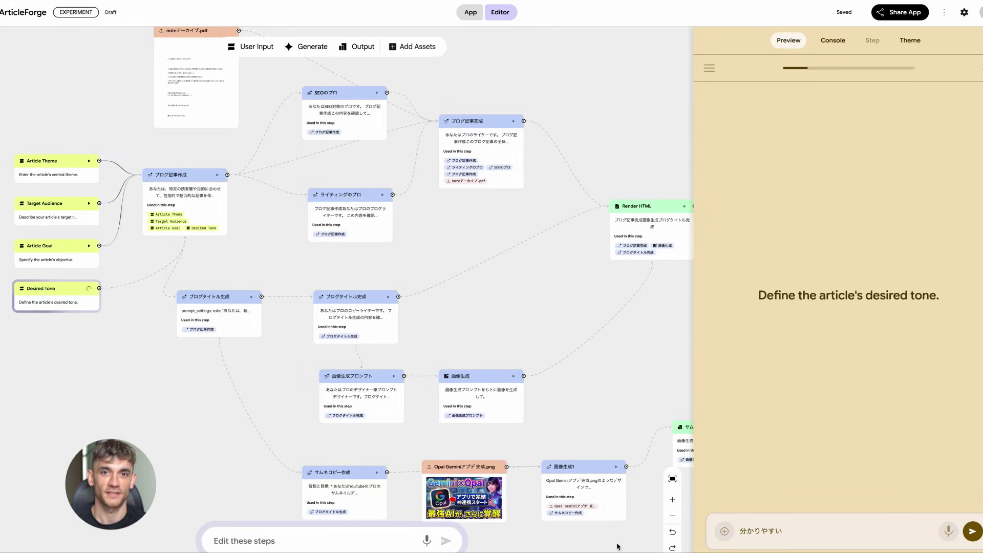
pyautogui.click(973, 534)
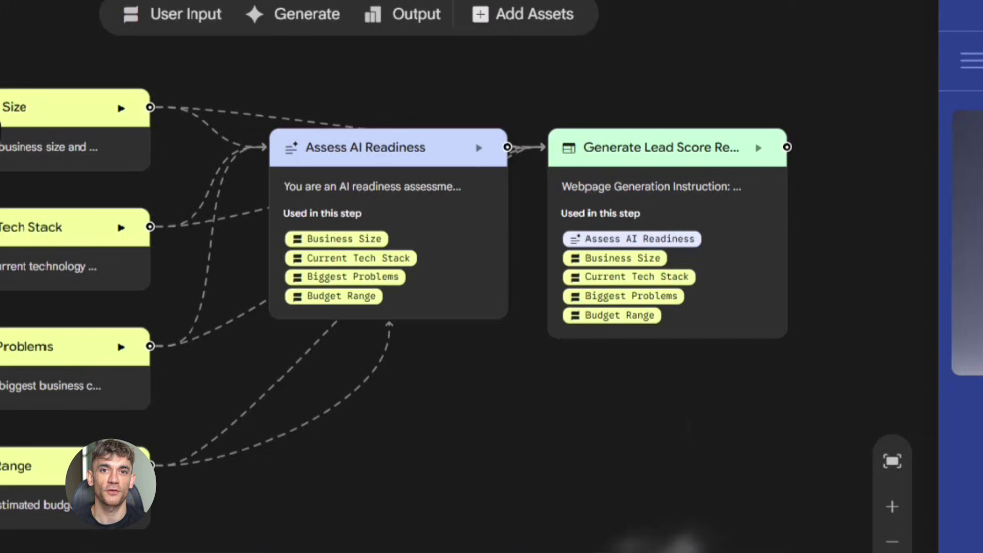
# - Inspect the Current Tech Stack, Assess AI Readiness and Generate Lead Score Report steps
pyautogui.click(33, 265)
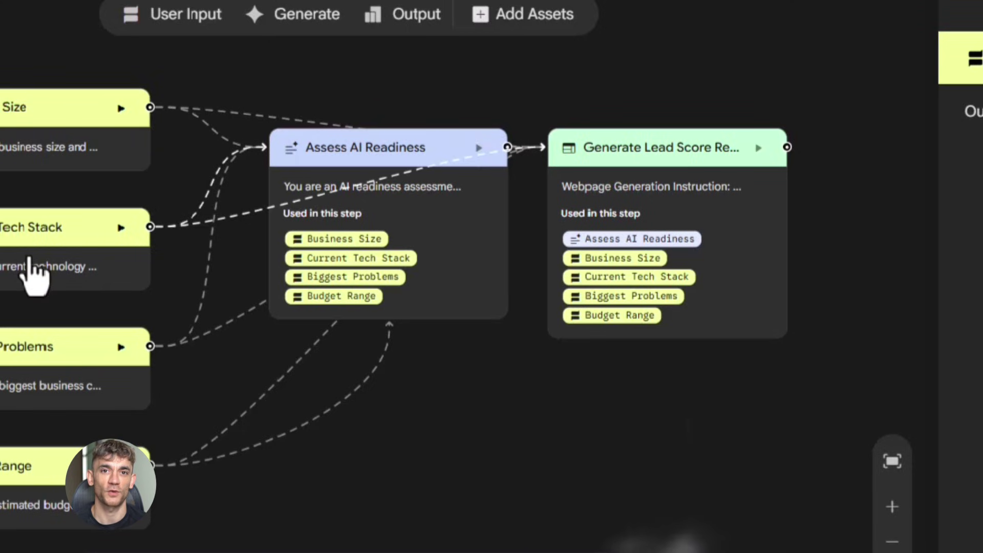
pyautogui.click(341, 232)
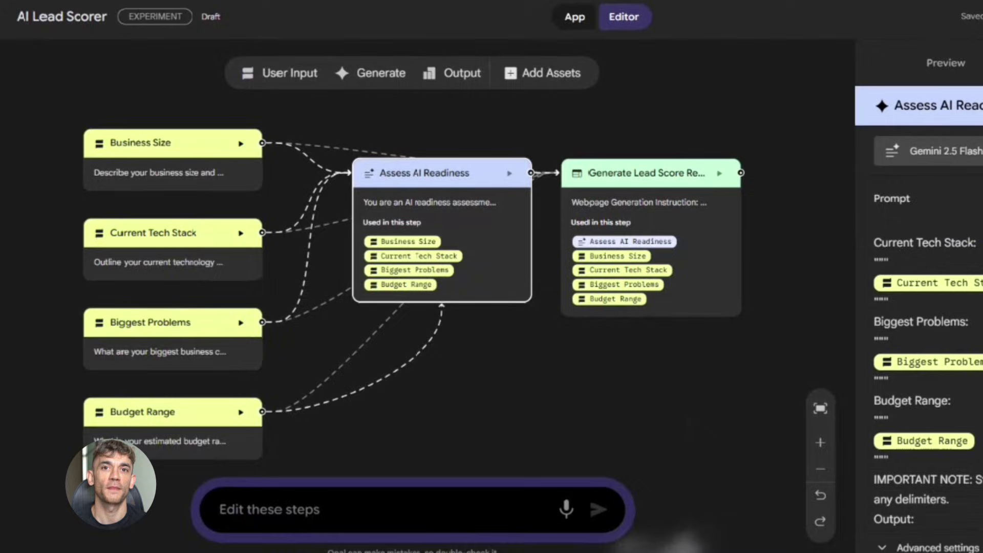
pyautogui.click(669, 224)
pyautogui.scroll(-5, 929, 308)
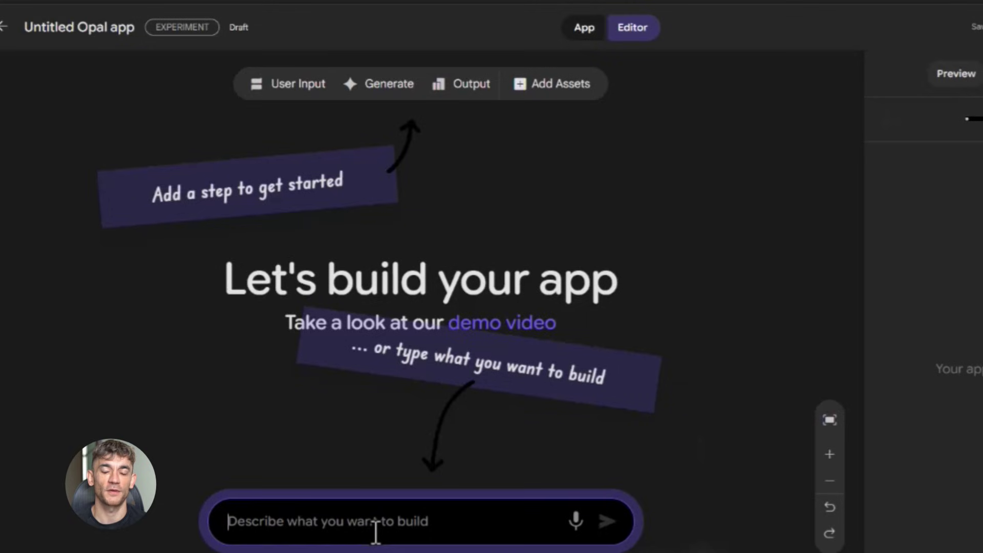
# - Paste and submit the intake-form description that scores leads one to ten
pyautogui.hotkey('ctrl', 'v')
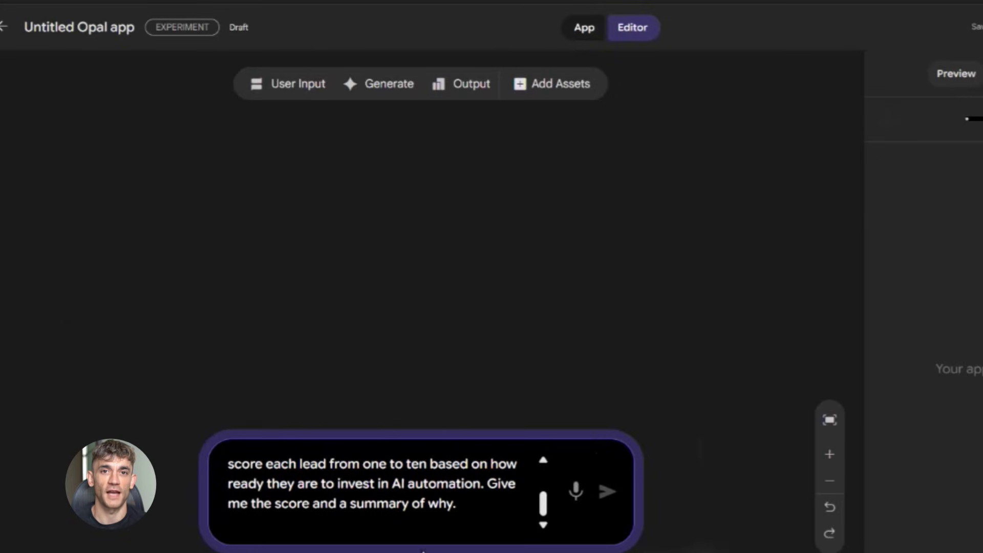
pyautogui.scroll(5, 392, 490)
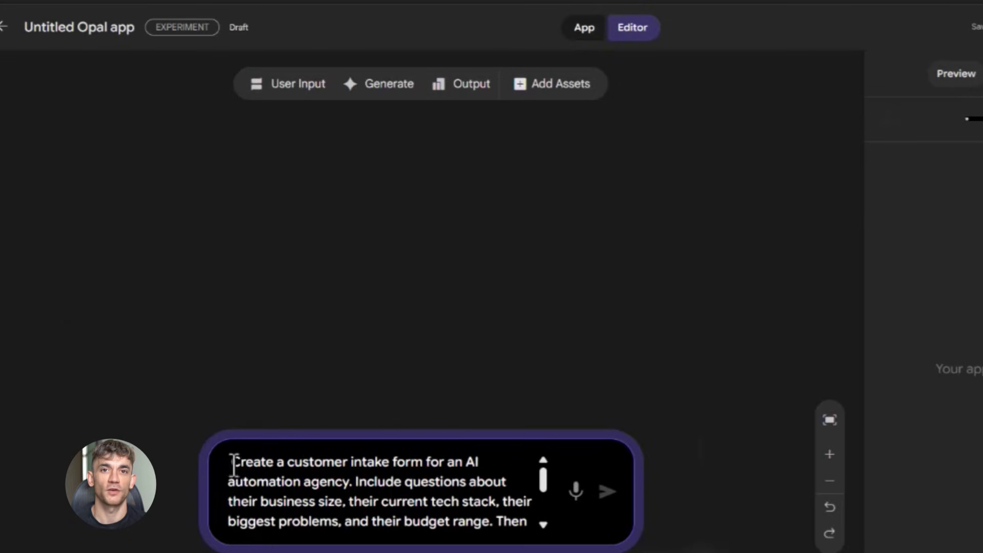
pyautogui.moveTo(231, 464)
pyautogui.mouseDown()
pyautogui.moveTo(503, 482)
pyautogui.moveTo(519, 525)
pyautogui.mouseUp()
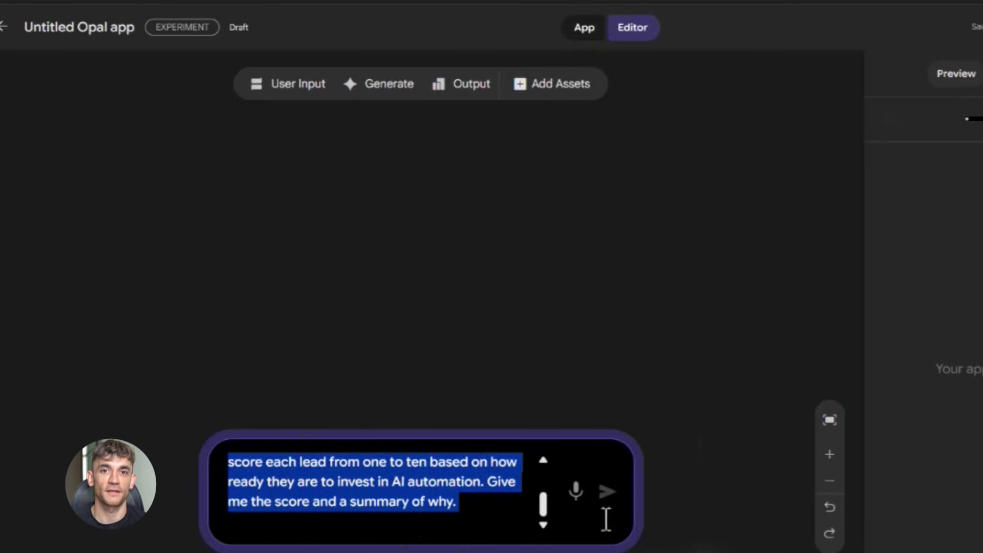
pyautogui.click(606, 493)
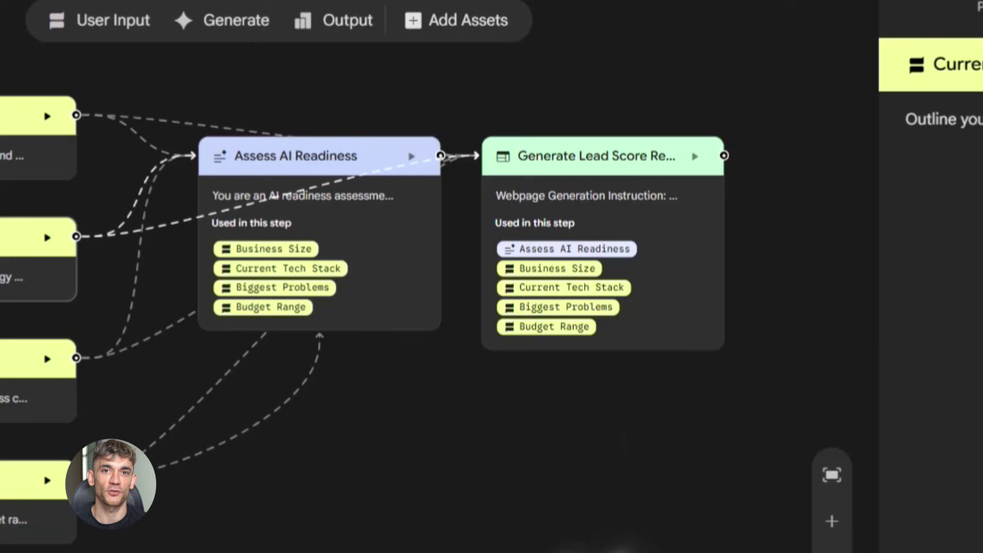
# - Check the Assess AI Readiness and Generate Lead Score Report prompts
pyautogui.click(7, 385)
pyautogui.click(271, 240)
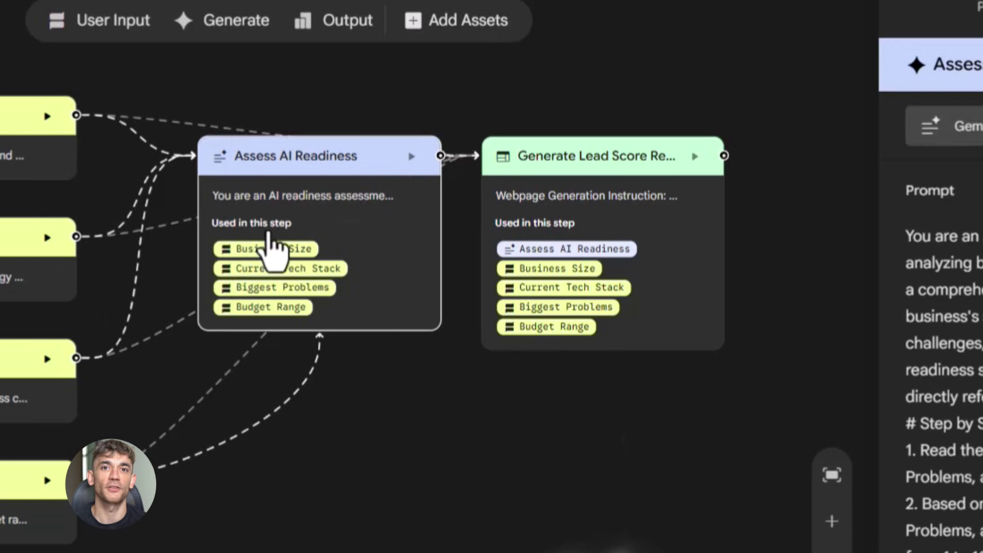
pyautogui.scroll(-10, 884, 368)
pyautogui.scroll(-3, 884, 369)
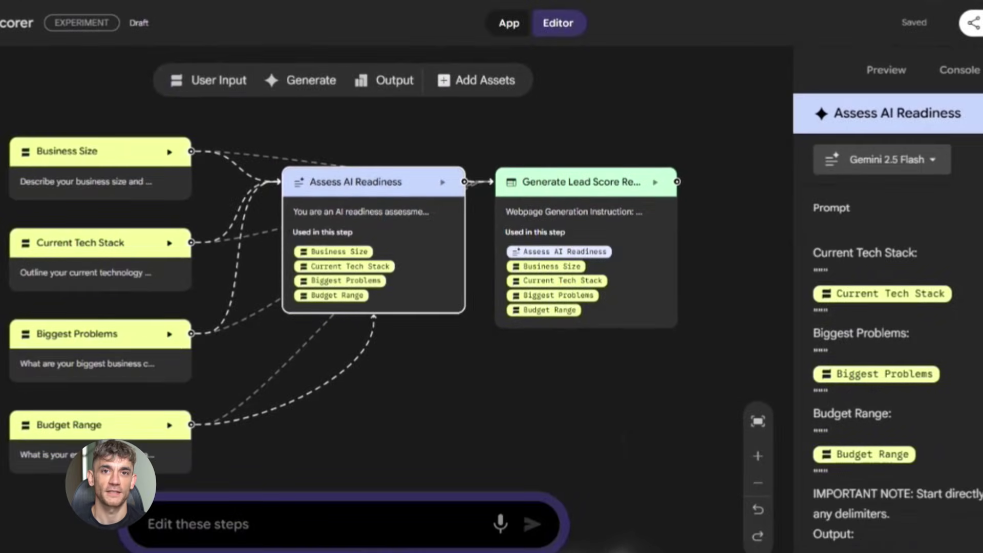
pyautogui.click(569, 244)
pyautogui.scroll(-10, 883, 369)
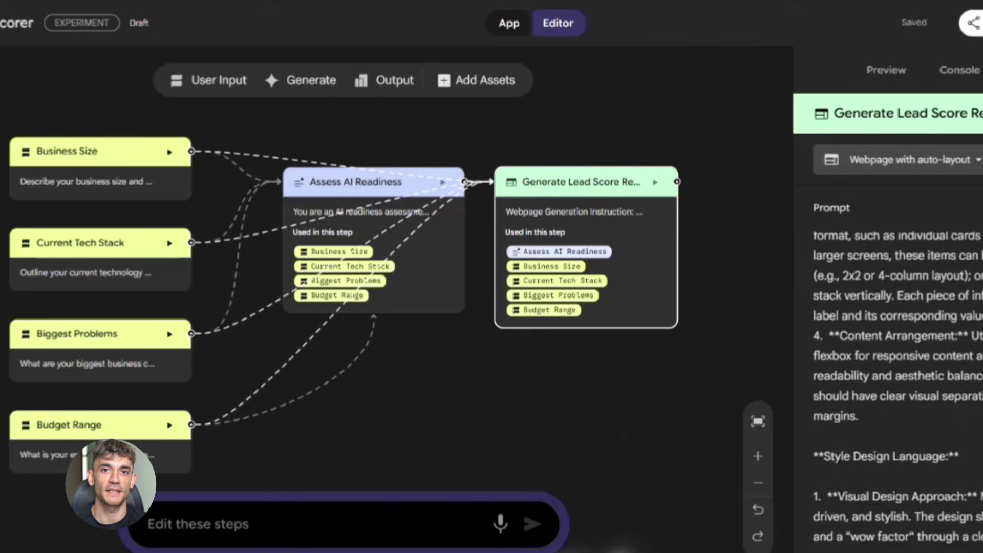
pyautogui.scroll(-5, 892, 369)
pyautogui.scroll(-1, 891, 369)
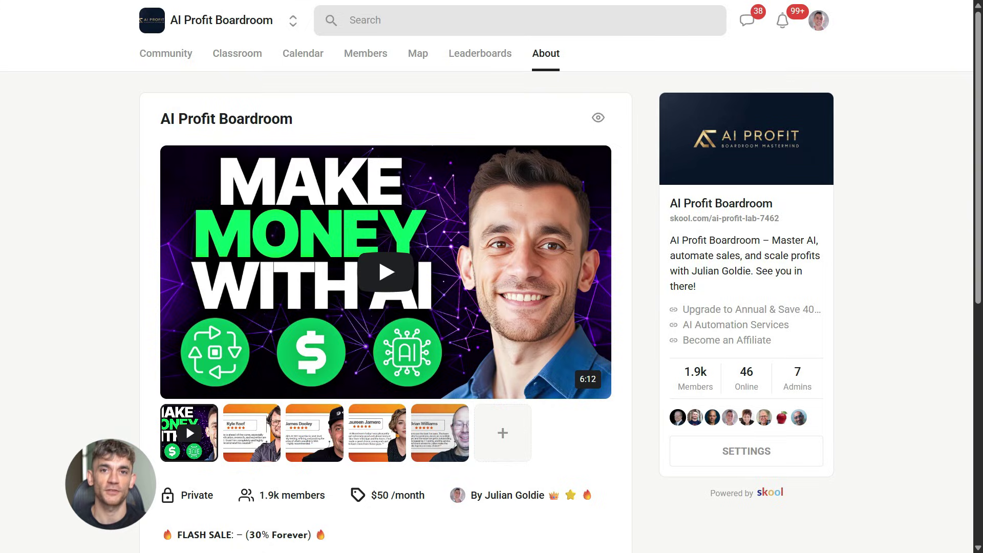
pyautogui.scroll(-1, 315, 369)
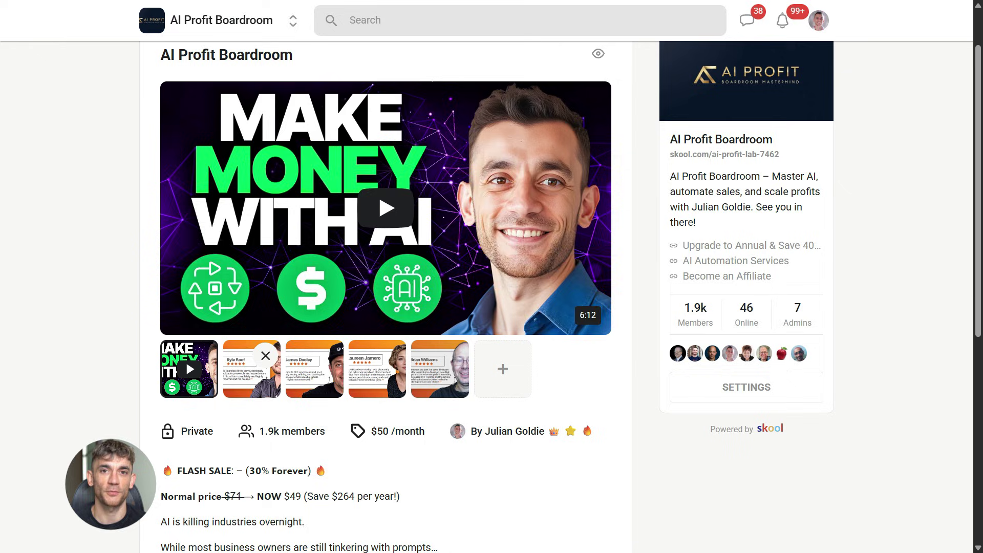
# - Browse the AI Profit Boardroom About page gallery, then open the Classroom tab
pyautogui.click(246, 377)
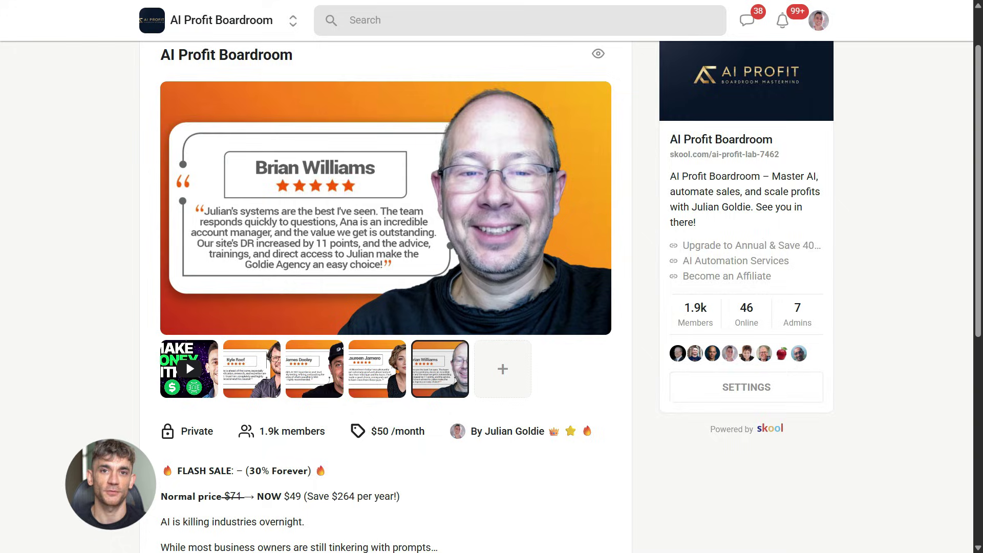
pyautogui.scroll(-2, 384, 384)
pyautogui.scroll(-2, 384, 385)
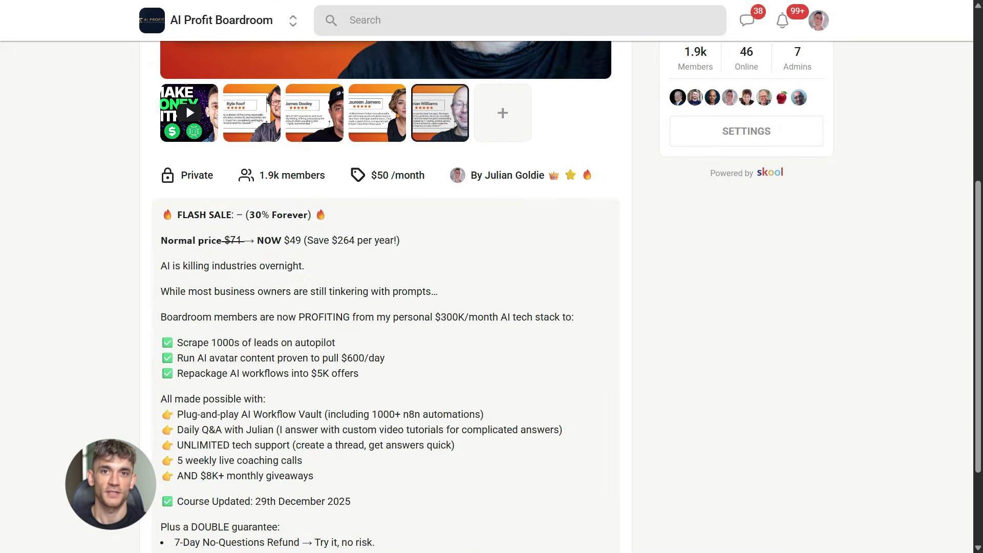
pyautogui.scroll(-2, 384, 307)
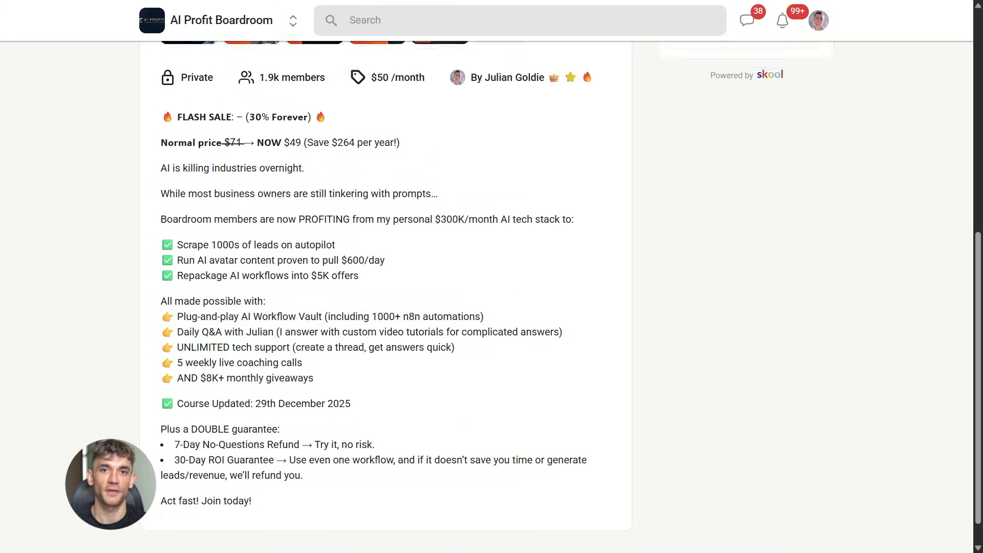
pyautogui.scroll(6, 384, 308)
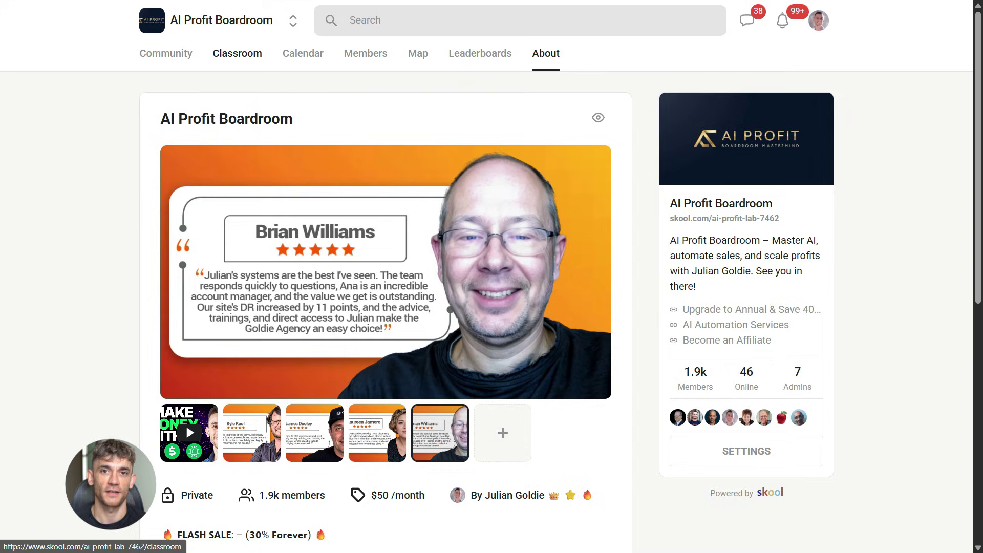
pyautogui.click(238, 53)
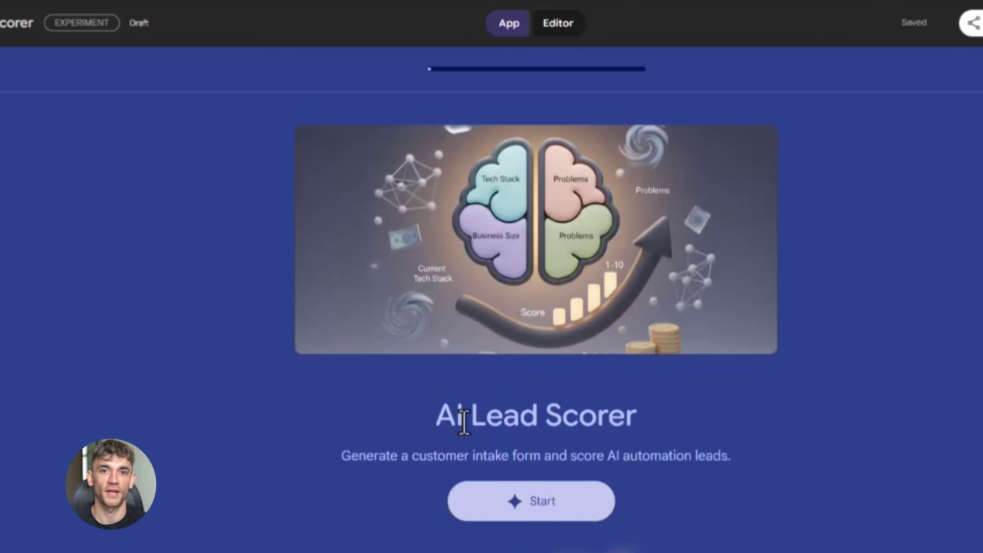
# - Launch the AI Lead Scorer to reach its business size and industry question
pyautogui.moveTo(433, 415); pyautogui.dragTo(641, 417)
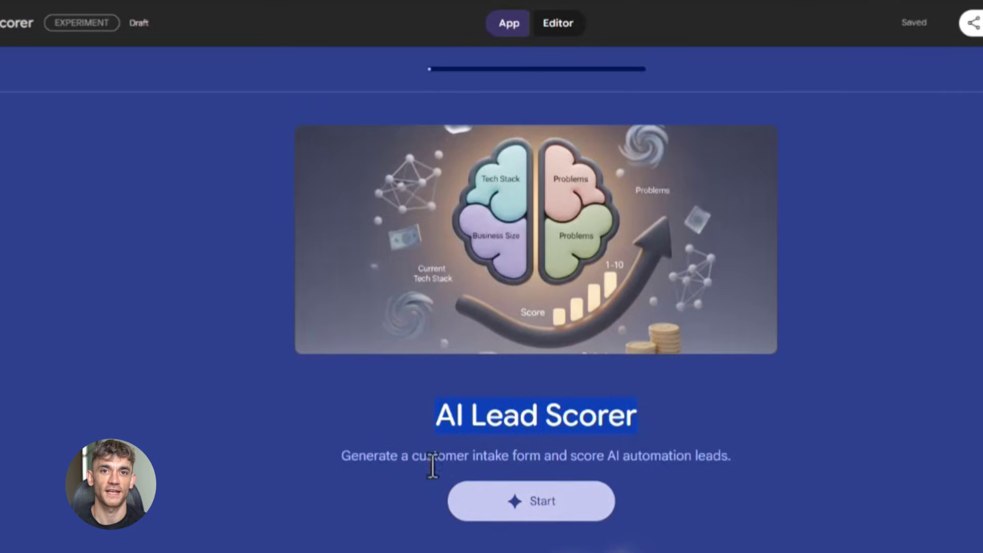
pyautogui.click(333, 470)
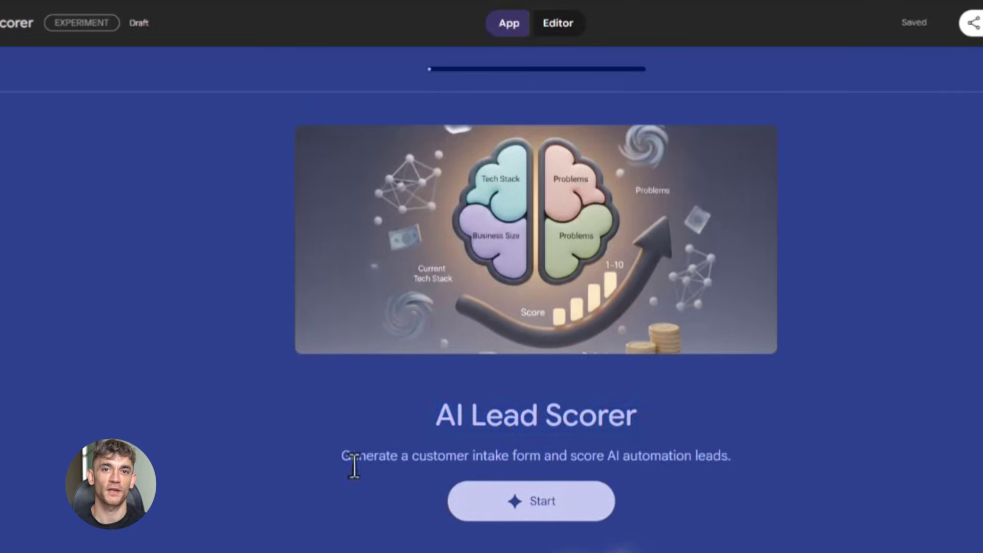
pyautogui.click(510, 512)
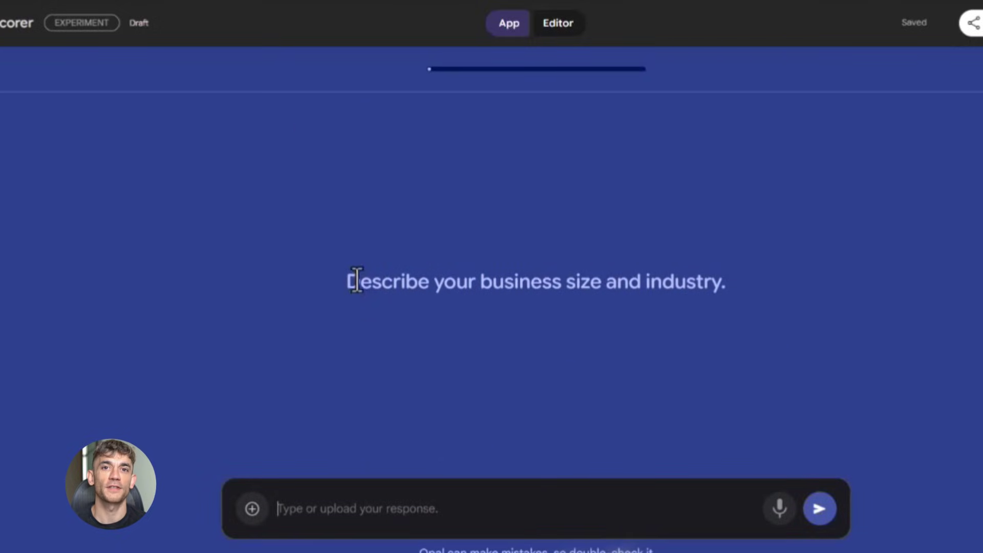
pyautogui.moveTo(345, 283); pyautogui.dragTo(601, 310)
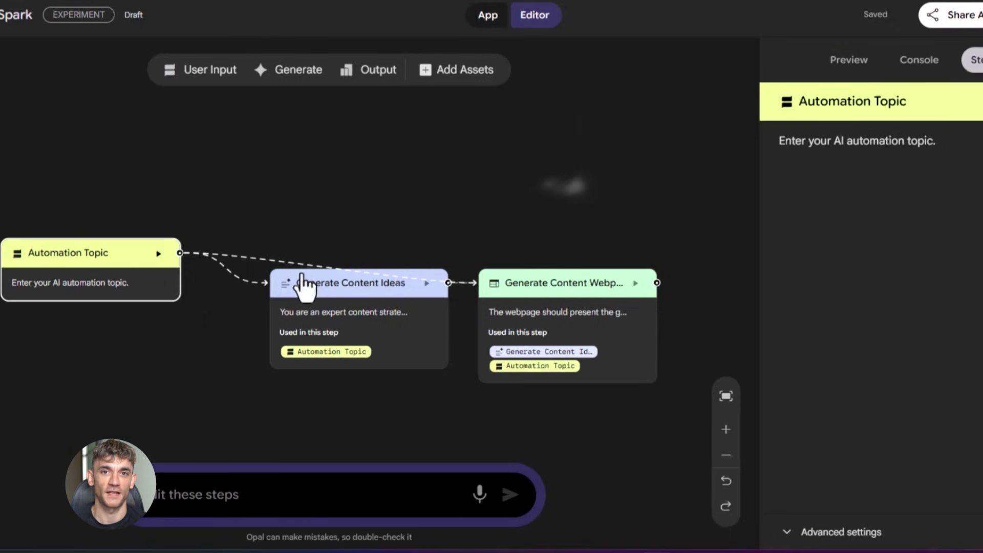
# - Check the idea and webpage prompts, add a blank User Input step, then view the app
pyautogui.click(306, 286)
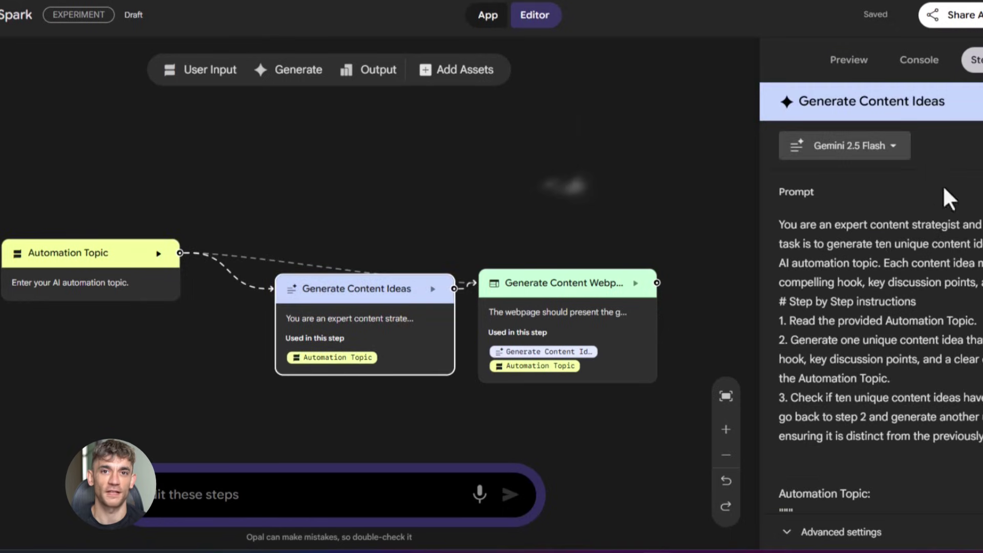
pyautogui.scroll(-3, 870, 431)
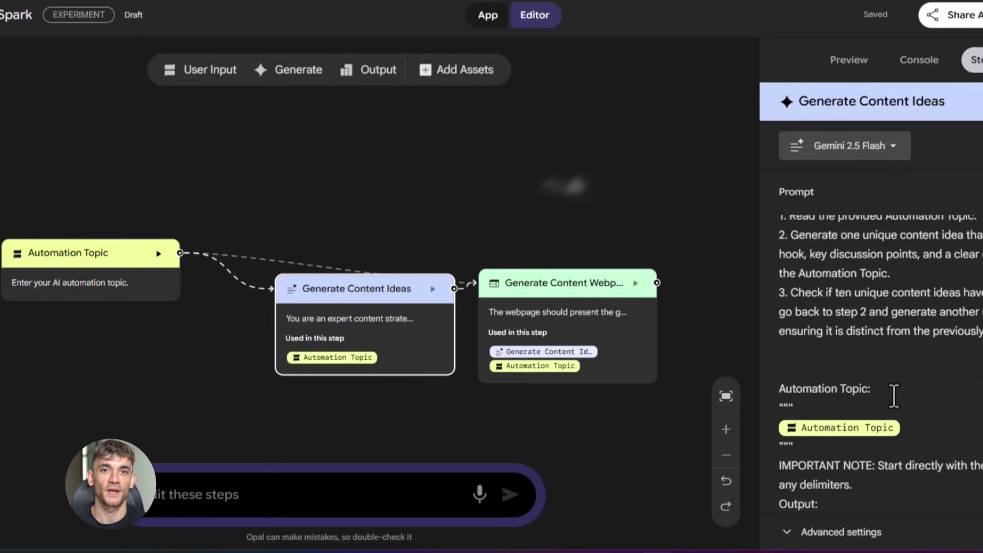
pyautogui.click(572, 299)
pyautogui.scroll(-3, 906, 303)
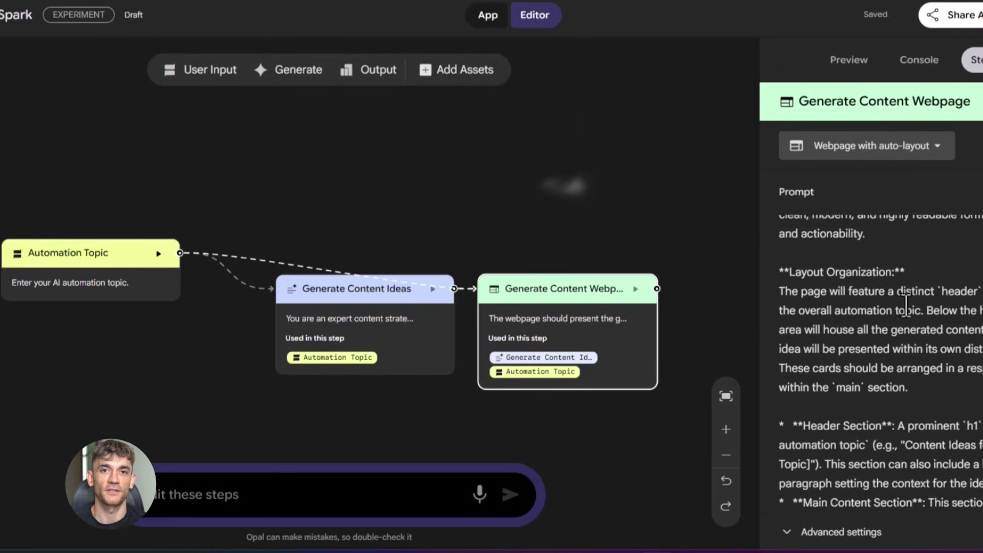
pyautogui.scroll(-3, 914, 308)
pyautogui.scroll(-2, 931, 323)
pyautogui.scroll(-3, 931, 324)
pyautogui.scroll(-3, 932, 326)
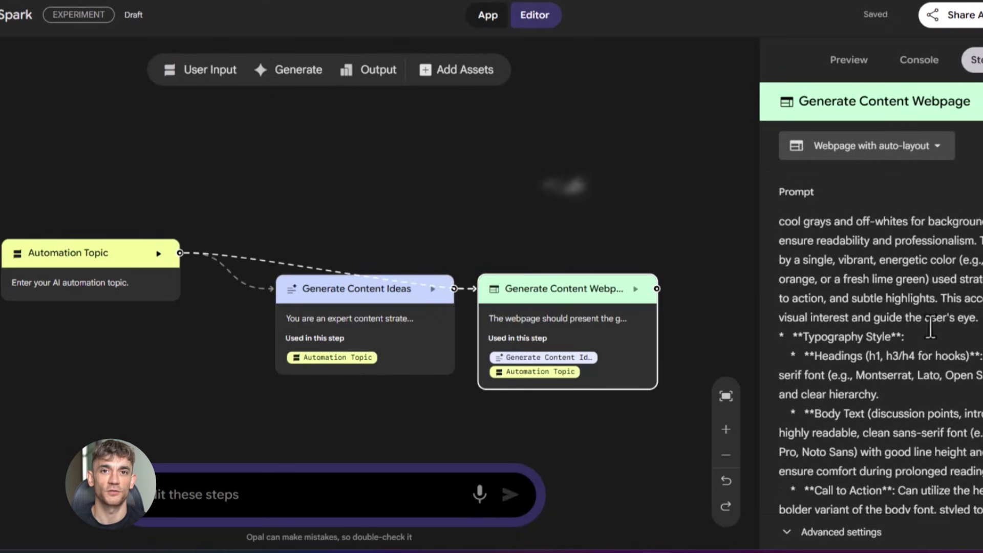
pyautogui.scroll(-3, 933, 332)
pyautogui.scroll(-2, 934, 342)
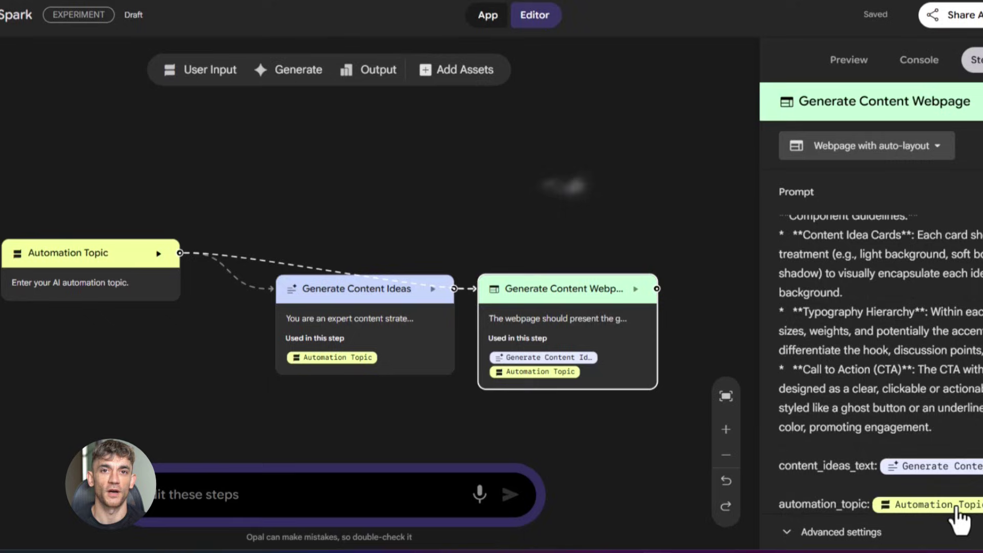
pyautogui.scroll(2, 504, 220)
pyautogui.scroll(-4, 510, 261)
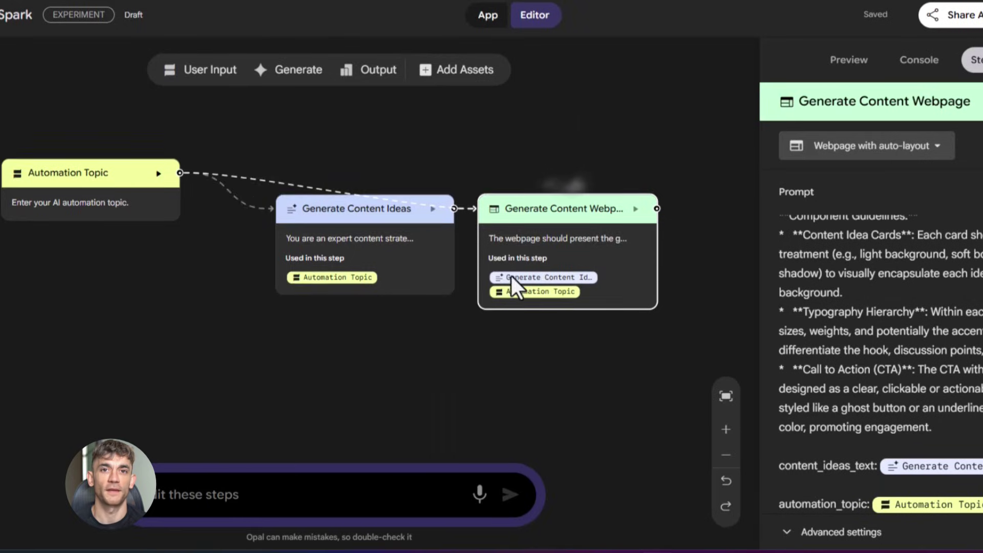
pyautogui.scroll(-5, 510, 280)
pyautogui.scroll(5, 510, 278)
pyautogui.scroll(3, 511, 276)
pyautogui.scroll(2, 549, 242)
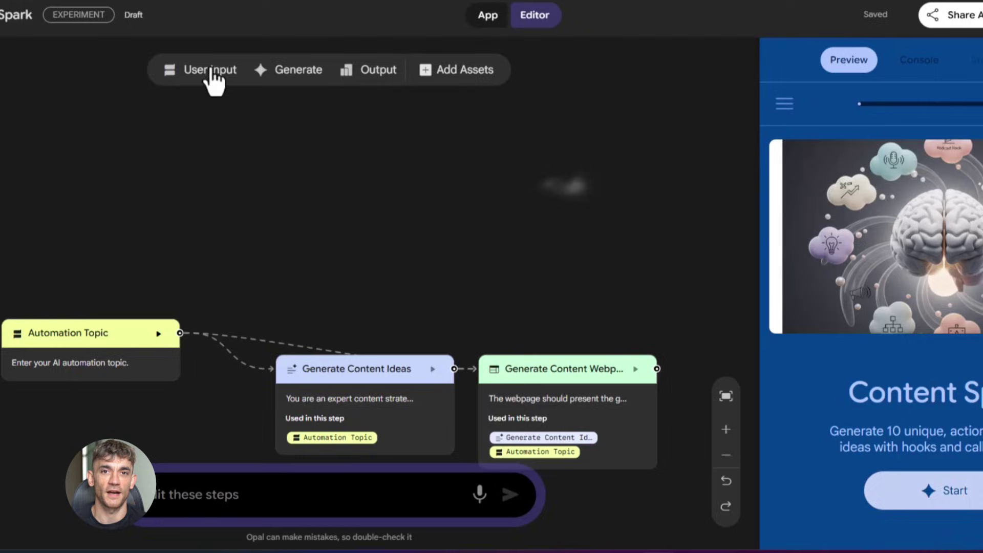
pyautogui.click(384, 77)
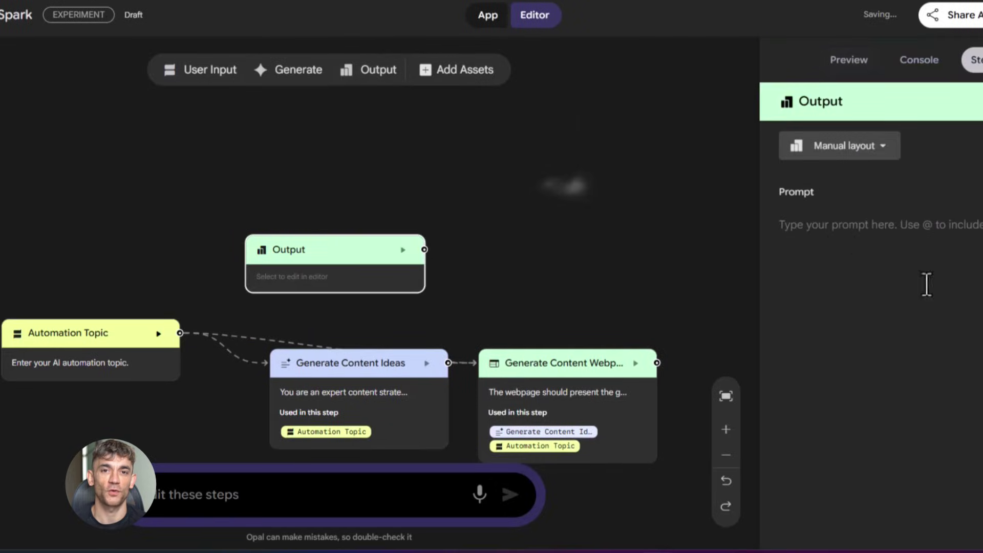
pyautogui.click(300, 74)
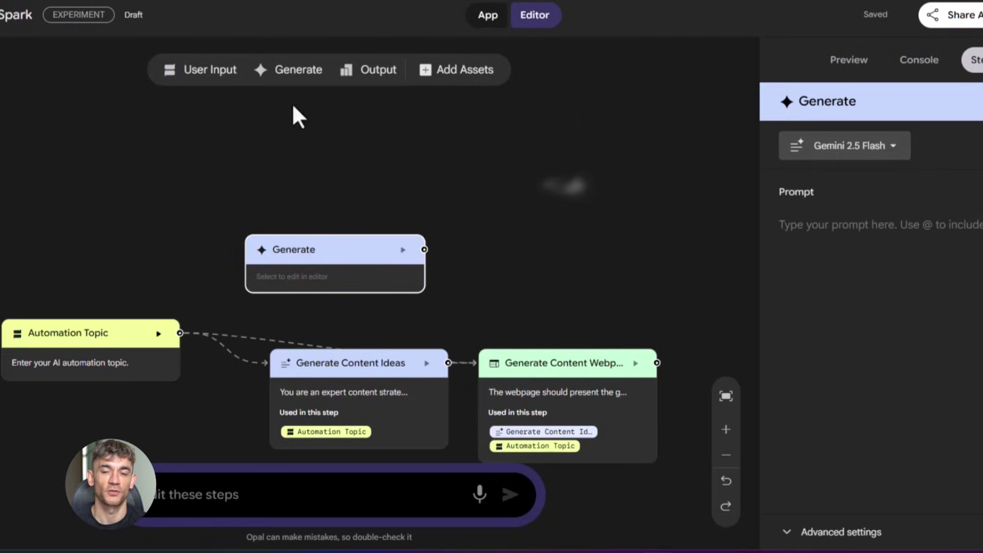
pyautogui.click(215, 73)
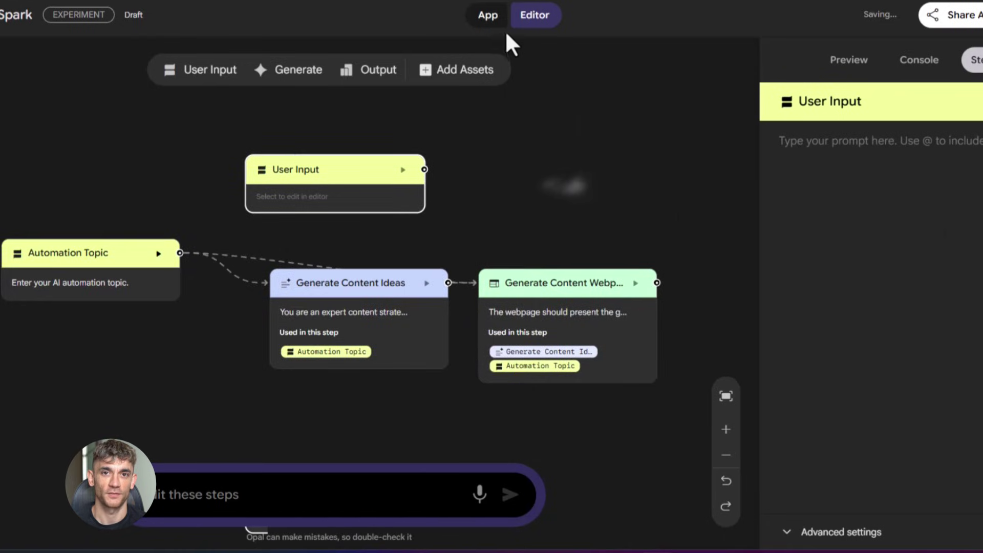
pyautogui.click(495, 23)
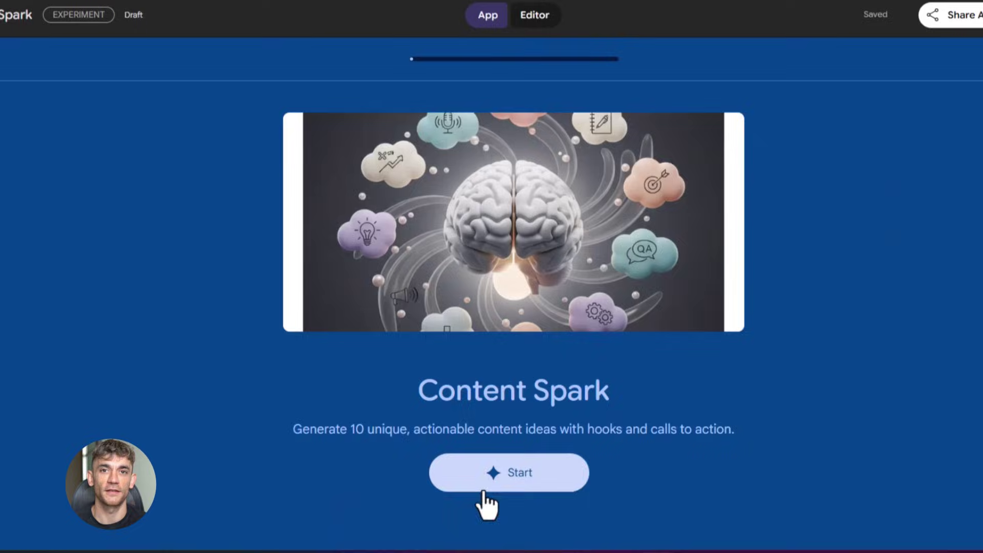
# - Launch Content Spark and highlight its AI automation topic question
pyautogui.click(496, 486)
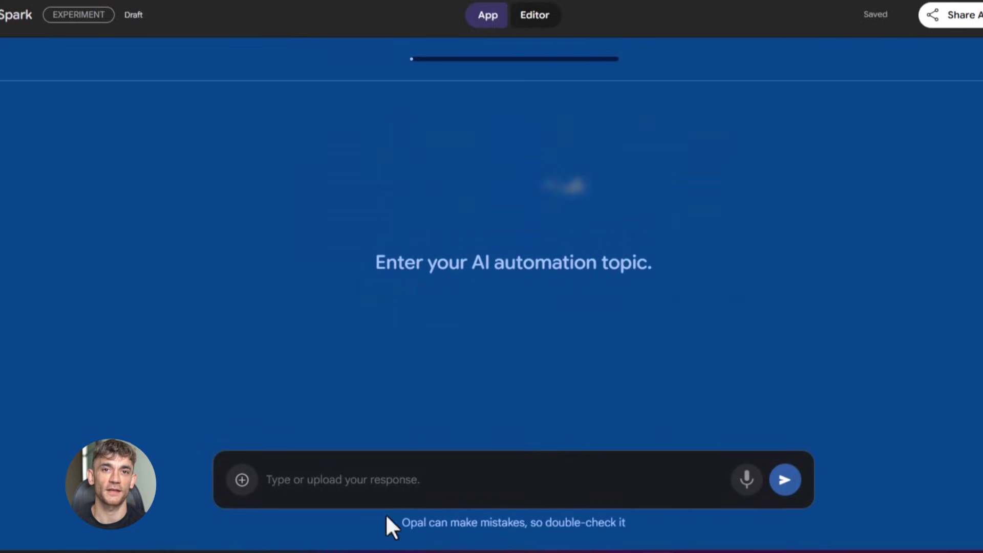
pyautogui.moveTo(407, 262); pyautogui.dragTo(681, 290)
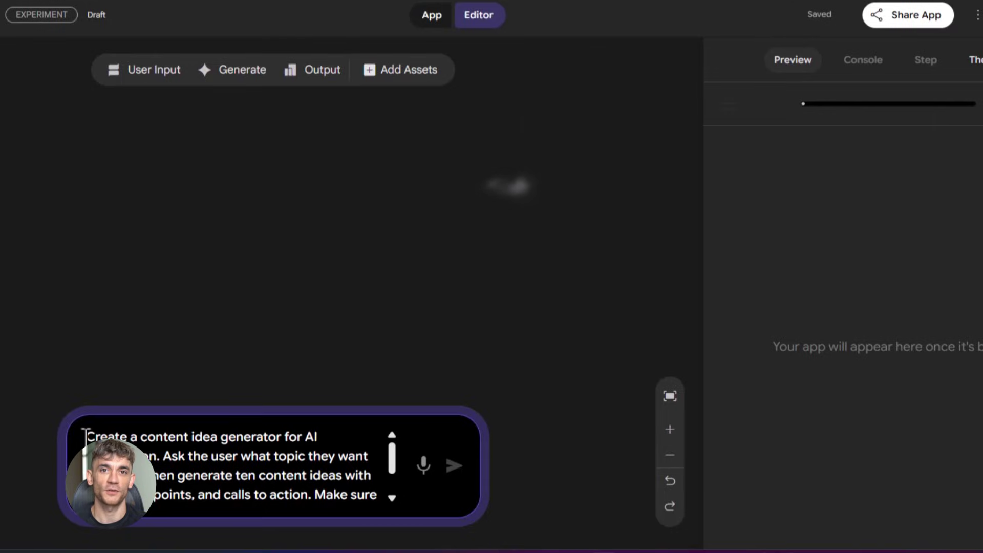
# - Submit the written content-idea-generator description to generate Content Spark
pyautogui.moveTo(203, 444)
pyautogui.mouseDown()
pyautogui.moveTo(323, 437)
pyautogui.moveTo(331, 456)
pyautogui.moveTo(373, 458)
pyautogui.moveTo(373, 496)
pyautogui.mouseUp()
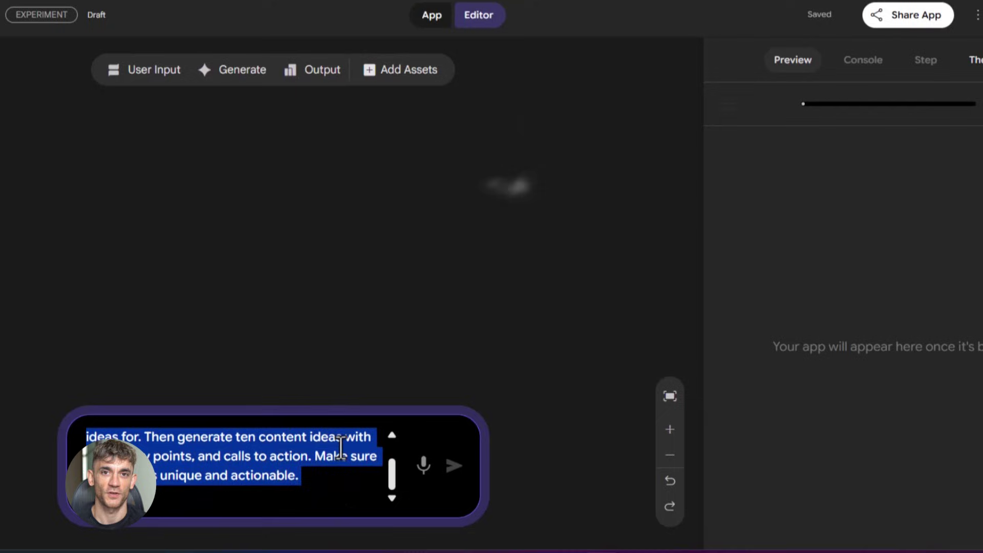
pyautogui.click(456, 470)
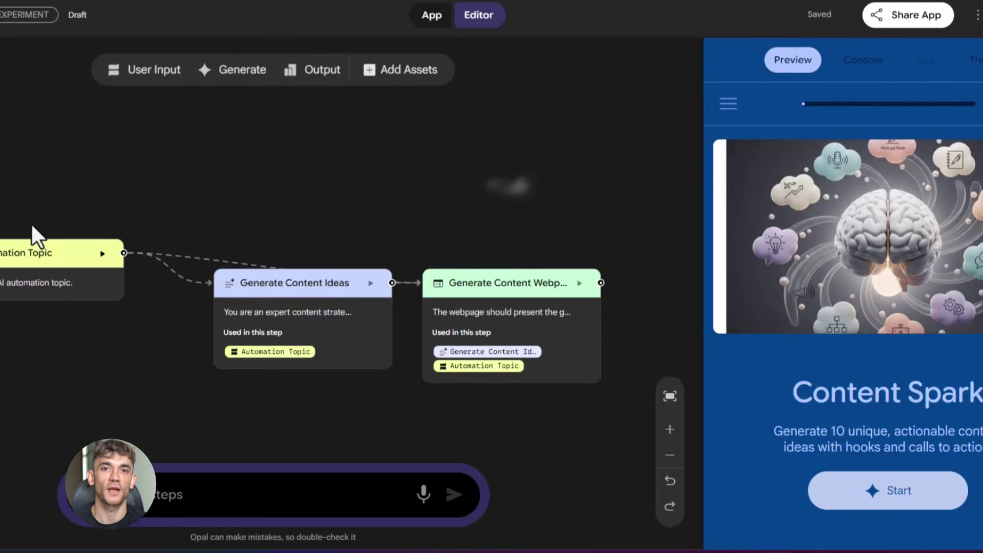
# - Select Automation Topic, then move the Niche input left and Target Audience input lower left
pyautogui.click(28, 275)
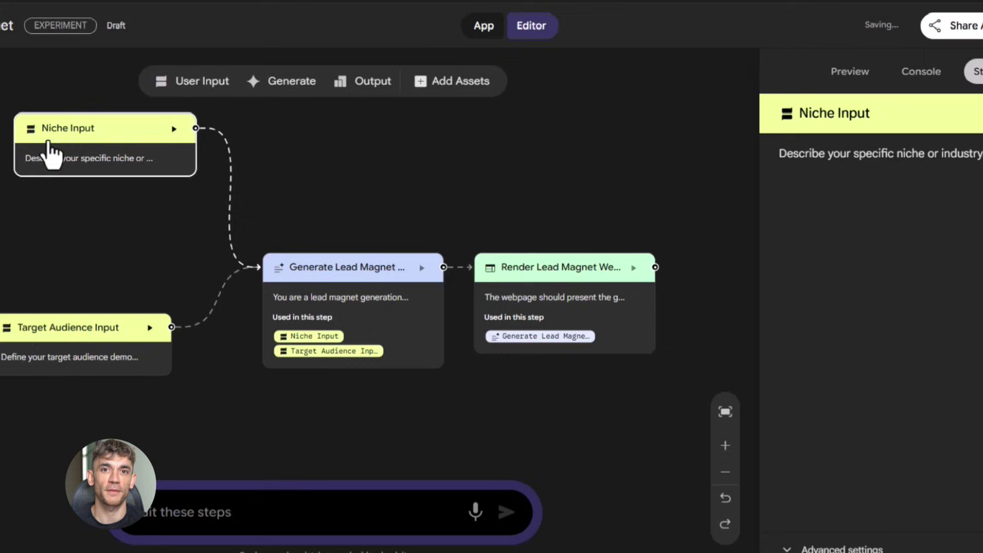
pyautogui.moveTo(39, 162); pyautogui.dragTo(23, 137)
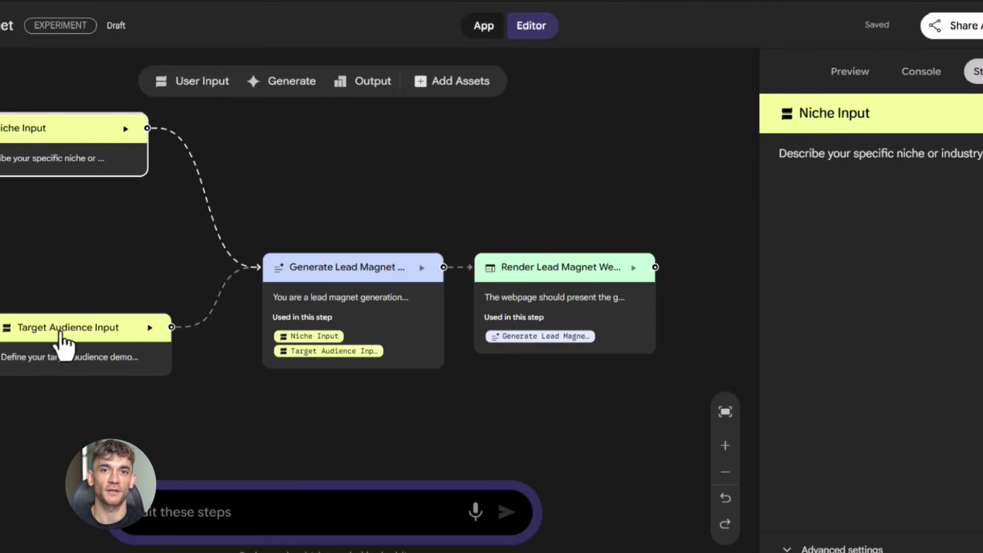
pyautogui.moveTo(61, 345)
pyautogui.mouseDown()
pyautogui.moveTo(1, 375)
pyautogui.moveTo(2, 419)
pyautogui.mouseUp()
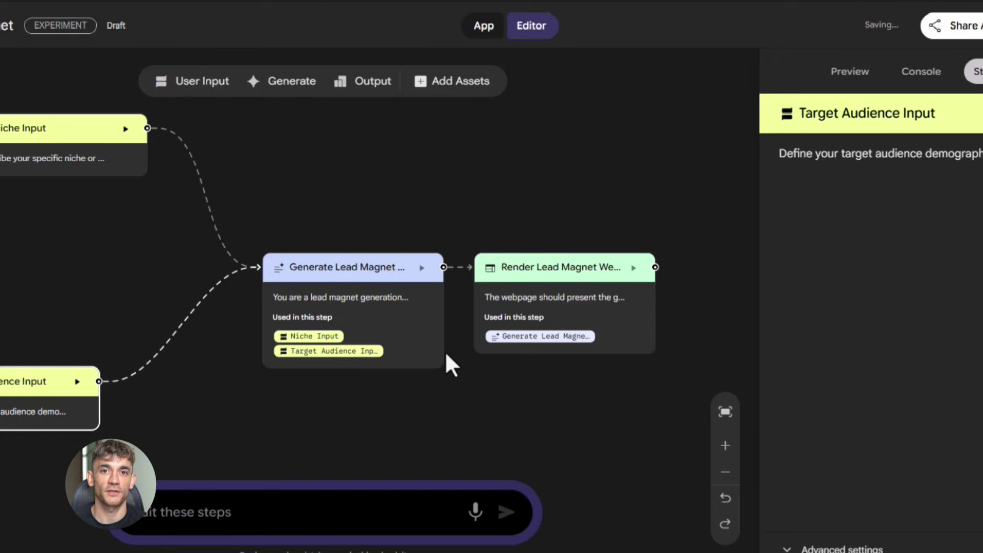
# - Review both prompts, then move the webpage step up and right and reposition the generation step
pyautogui.moveTo(345, 289); pyautogui.dragTo(351, 296)
pyautogui.scroll(-4, 951, 290)
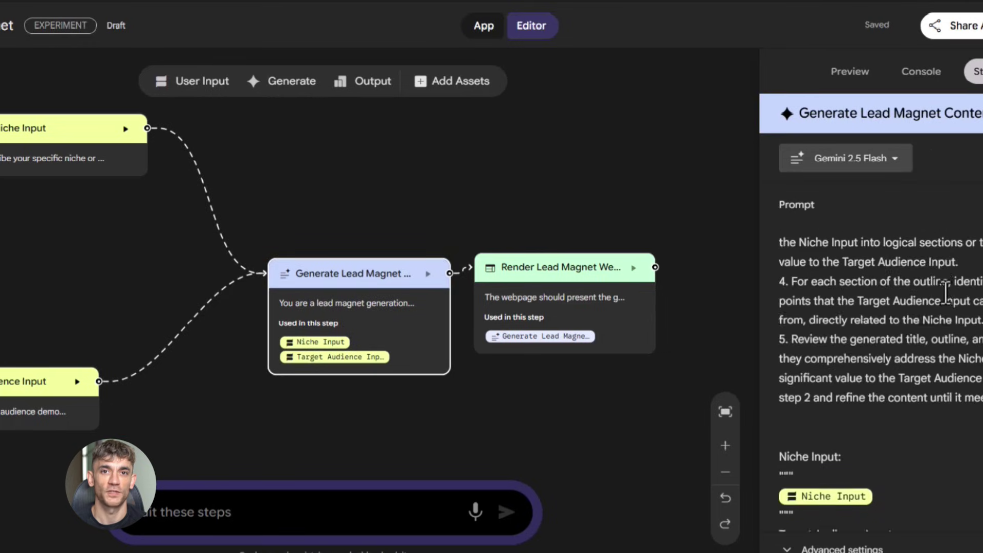
pyautogui.scroll(-2, 946, 292)
pyautogui.moveTo(538, 269); pyautogui.dragTo(538, 275)
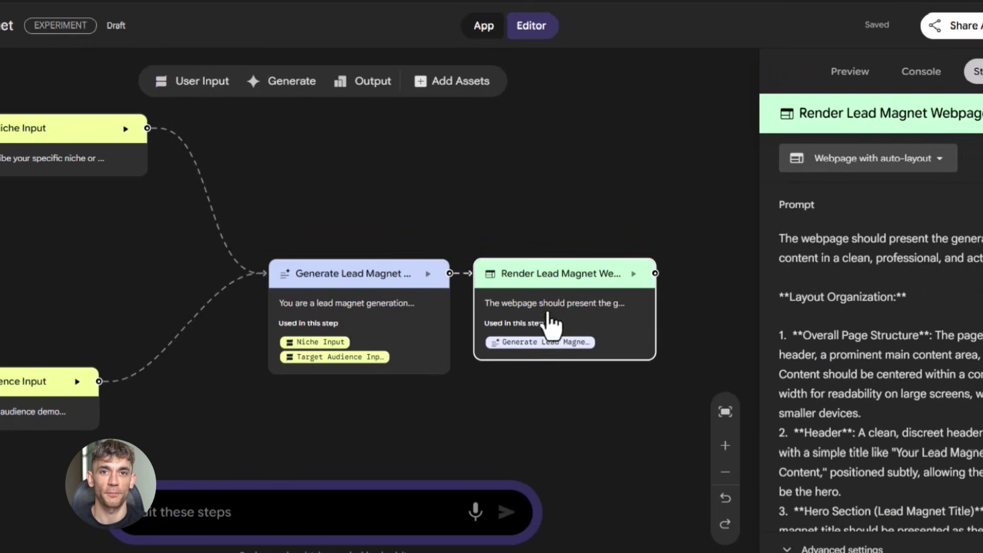
pyautogui.scroll(-5, 779, 319)
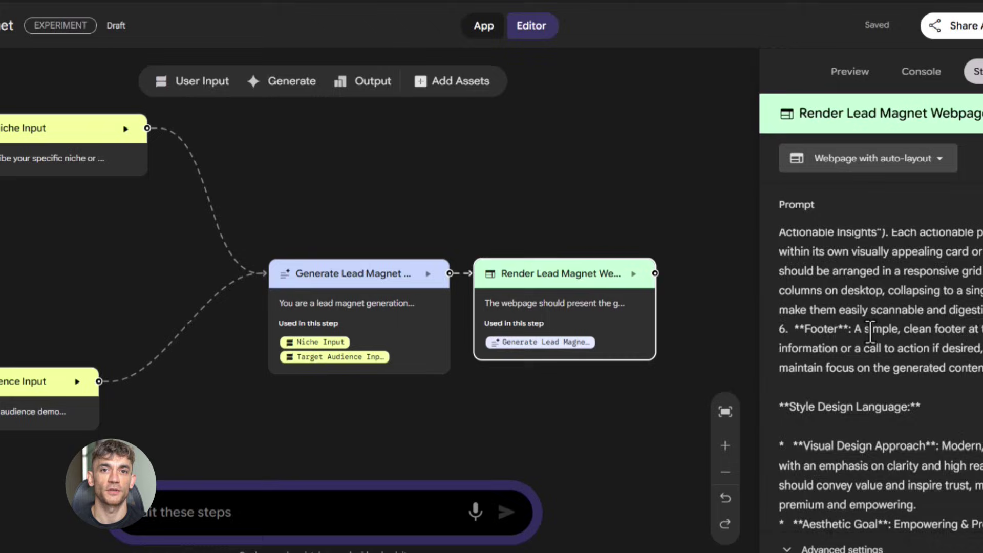
pyautogui.scroll(-5, 858, 390)
pyautogui.scroll(-5, 947, 376)
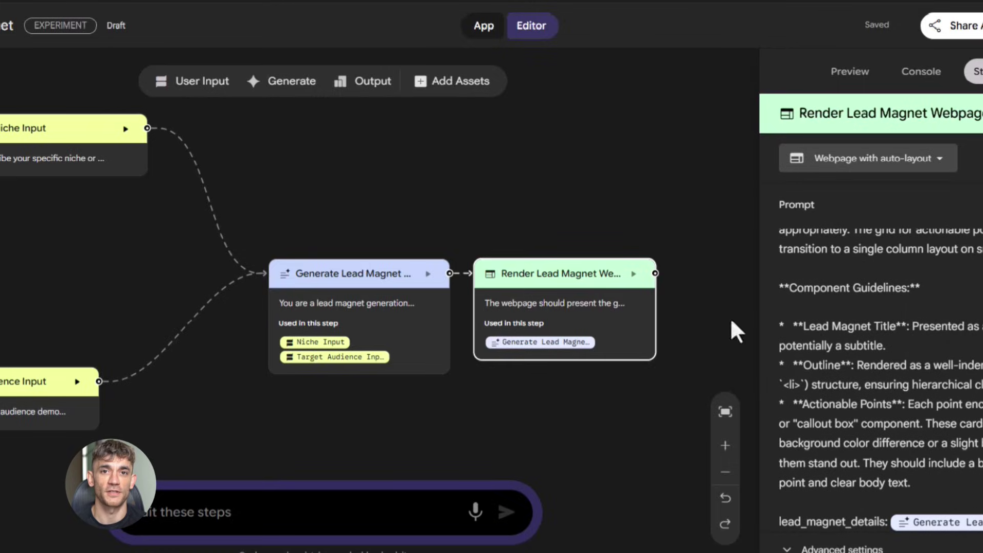
pyautogui.moveTo(566, 277); pyautogui.dragTo(662, 144)
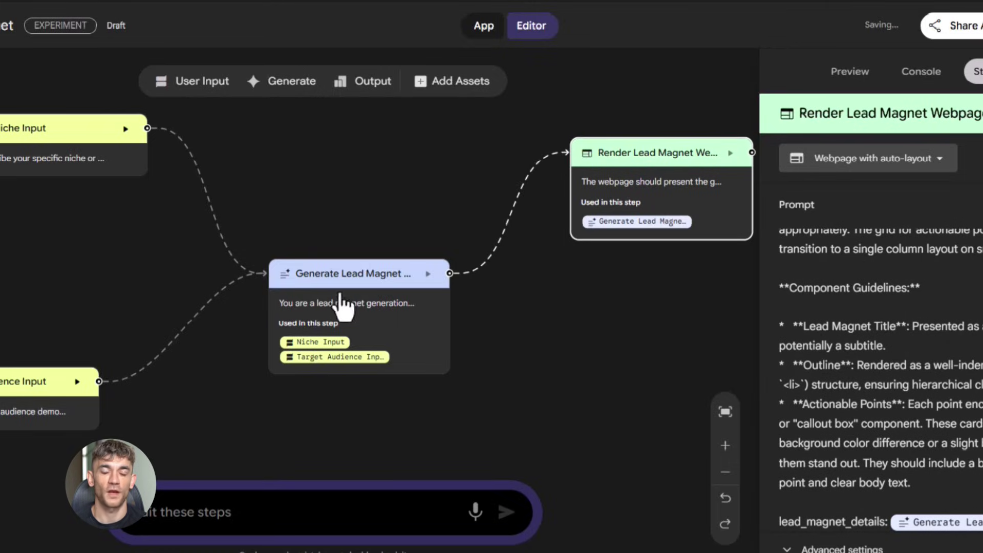
pyautogui.moveTo(346, 287)
pyautogui.mouseDown()
pyautogui.moveTo(521, 368)
pyautogui.moveTo(442, 346)
pyautogui.moveTo(415, 302)
pyautogui.mouseUp()
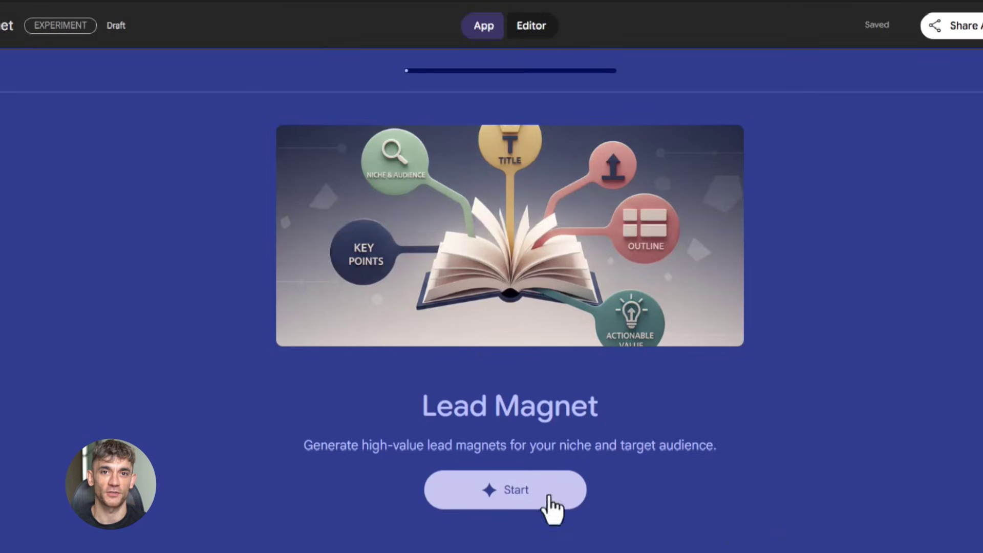
# - Start Lead Magnet in App view and focus the answer bar for the niche-or-industry question
pyautogui.moveTo(396, 402)
pyautogui.mouseDown()
pyautogui.moveTo(474, 407)
pyautogui.moveTo(620, 445)
pyautogui.mouseUp()
pyautogui.click(525, 503)
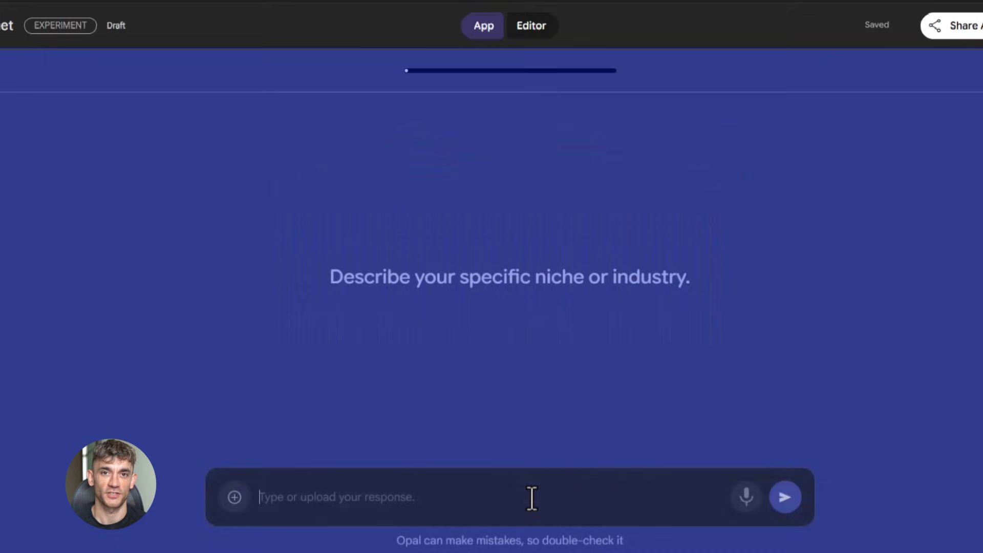
pyautogui.moveTo(331, 277); pyautogui.dragTo(700, 286)
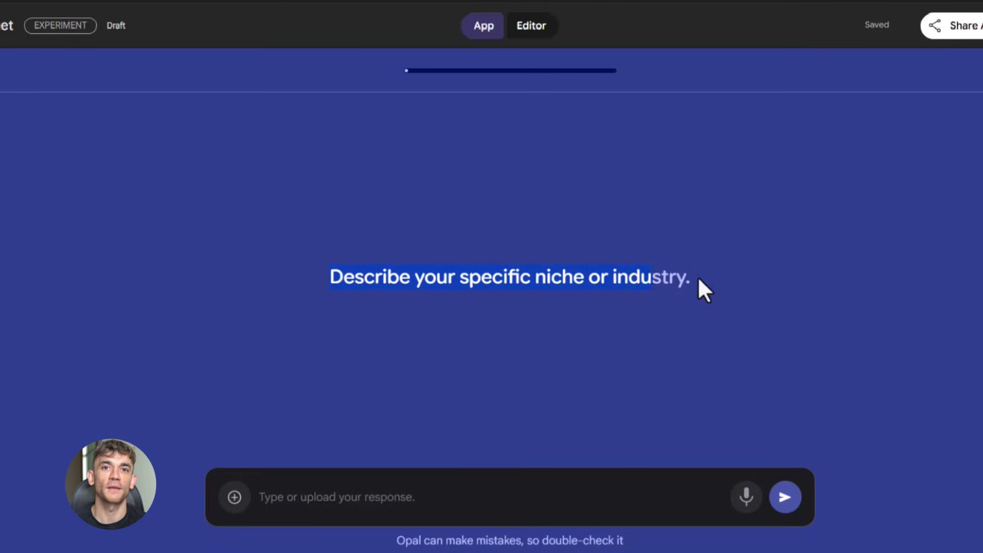
pyautogui.click(320, 504)
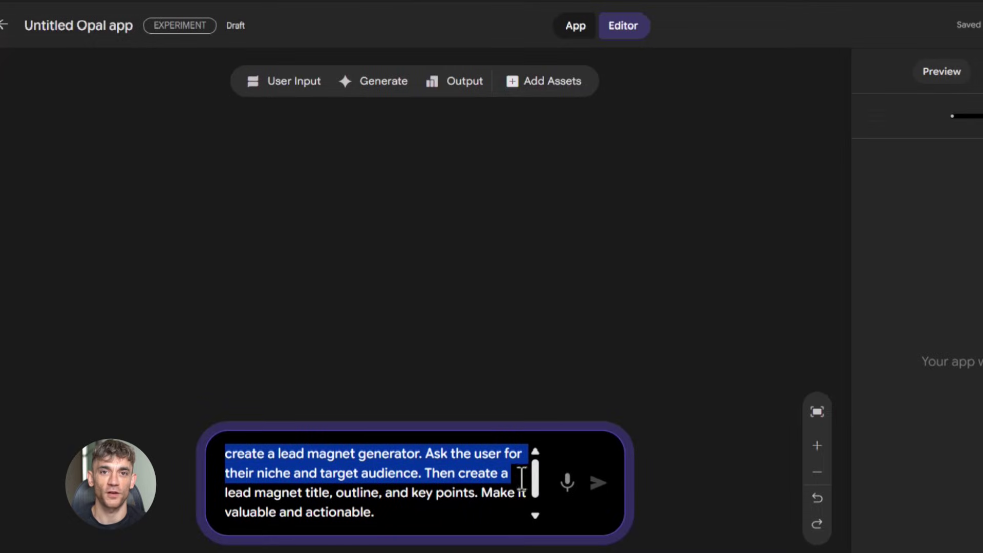
pyautogui.moveTo(521, 478); pyautogui.dragTo(260, 507)
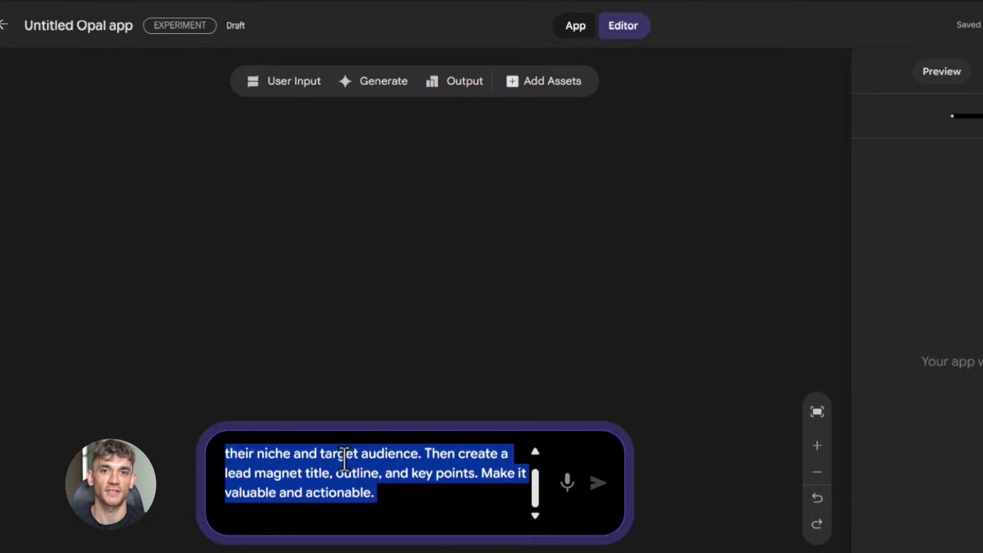
pyautogui.scroll(1, 389, 489)
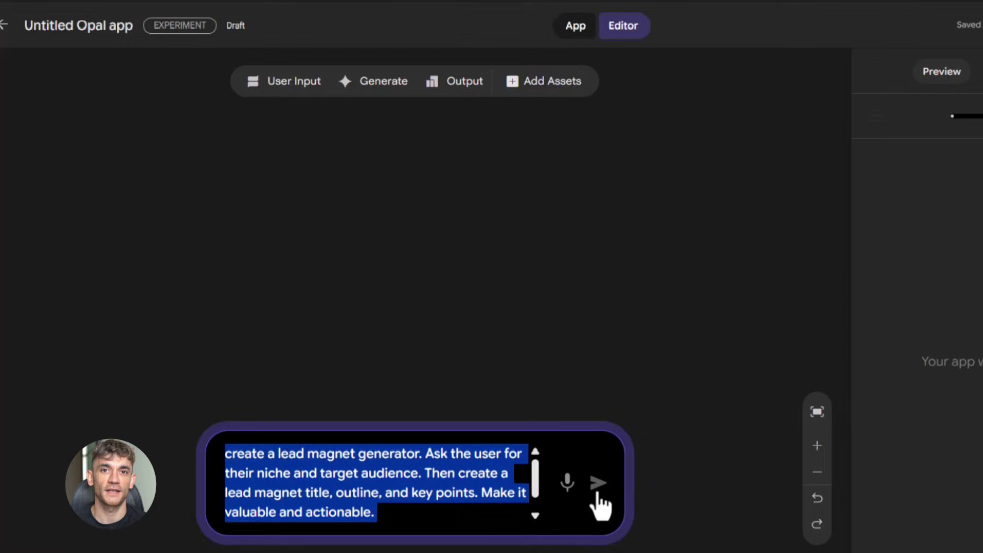
# - Submit the lead magnet generator description from the 'Edit these steps' box
pyautogui.click(599, 485)
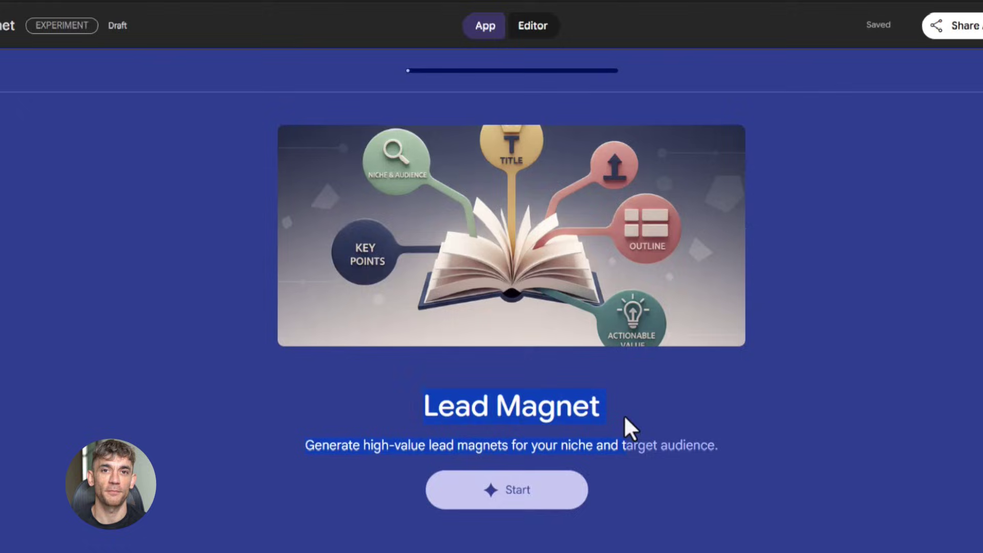
# - Start Lead Magnet from its landing screen and focus the answer bar for the niche question
pyautogui.moveTo(407, 409); pyautogui.dragTo(626, 447)
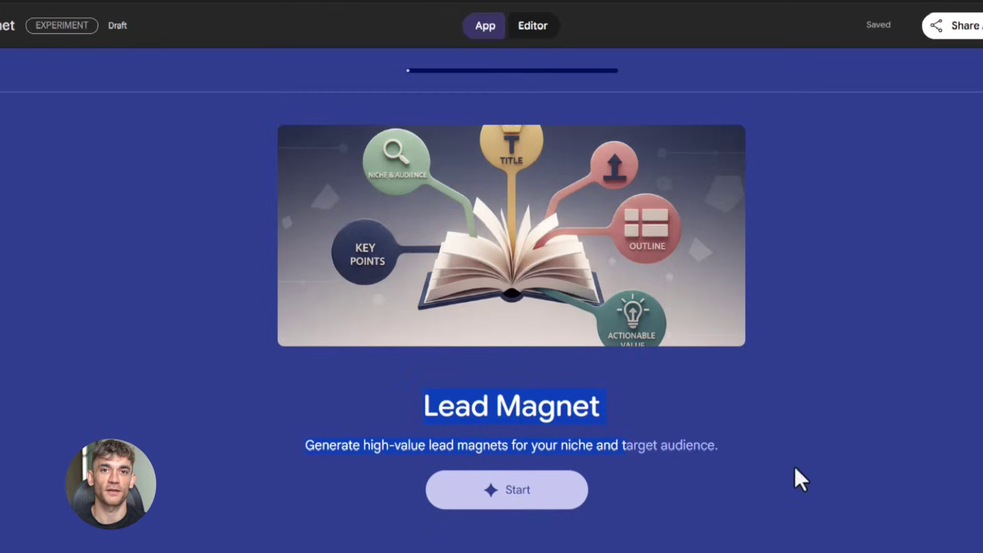
pyautogui.click(529, 489)
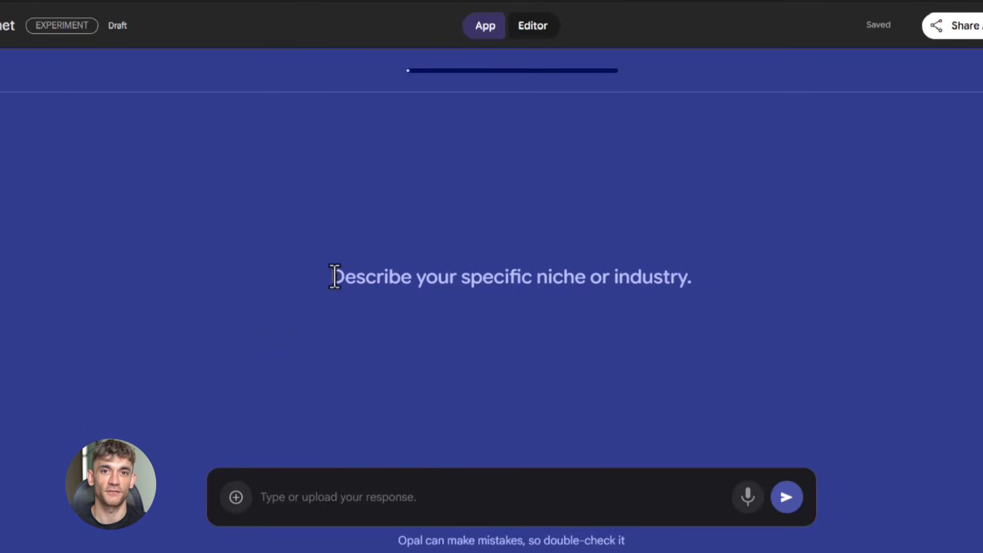
pyautogui.moveTo(336, 277); pyautogui.dragTo(725, 291)
pyautogui.click(322, 500)
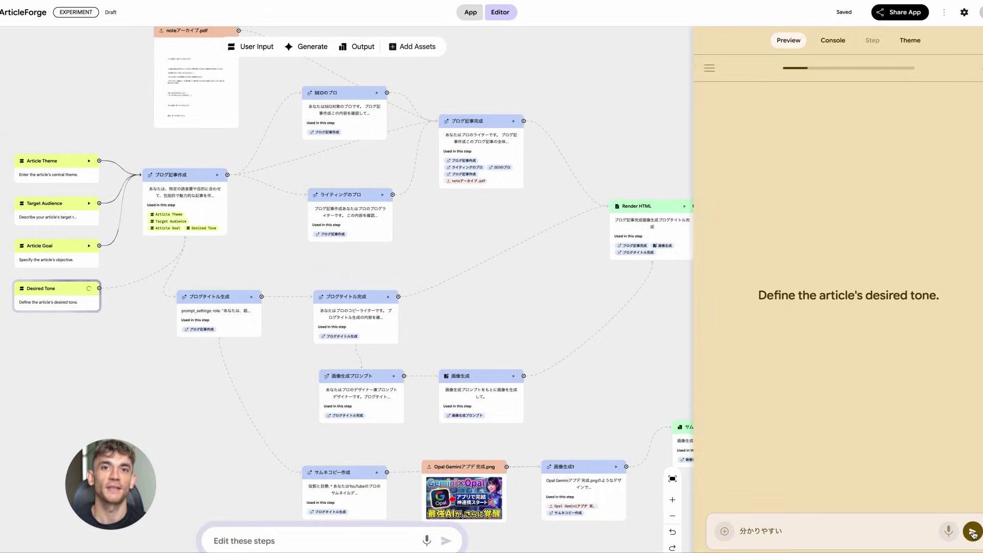
# - Submit the tone answer from ArticleForge's input bar so article writing begins
pyautogui.click(973, 533)
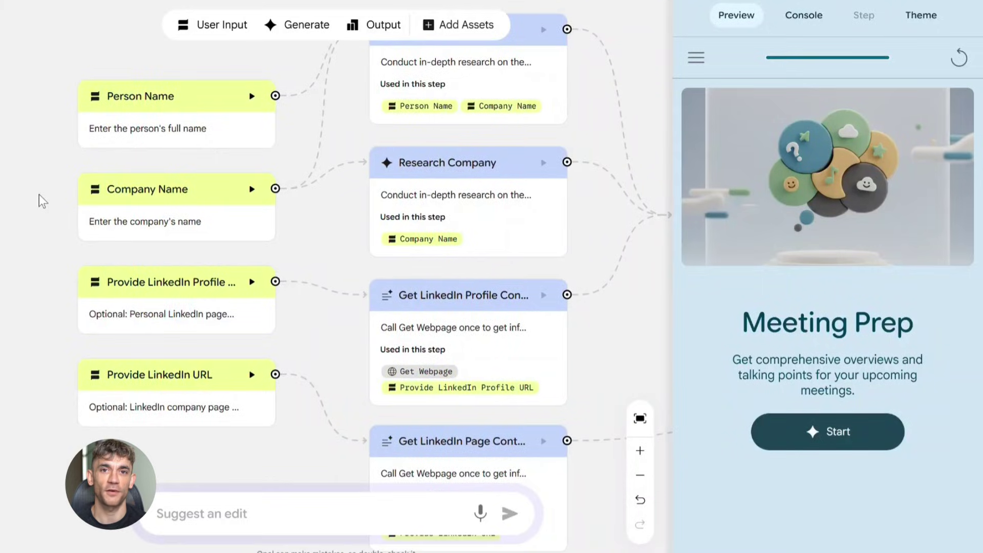
pyautogui.hscroll(2, 193, 163)
pyautogui.scroll(-5, 193, 163)
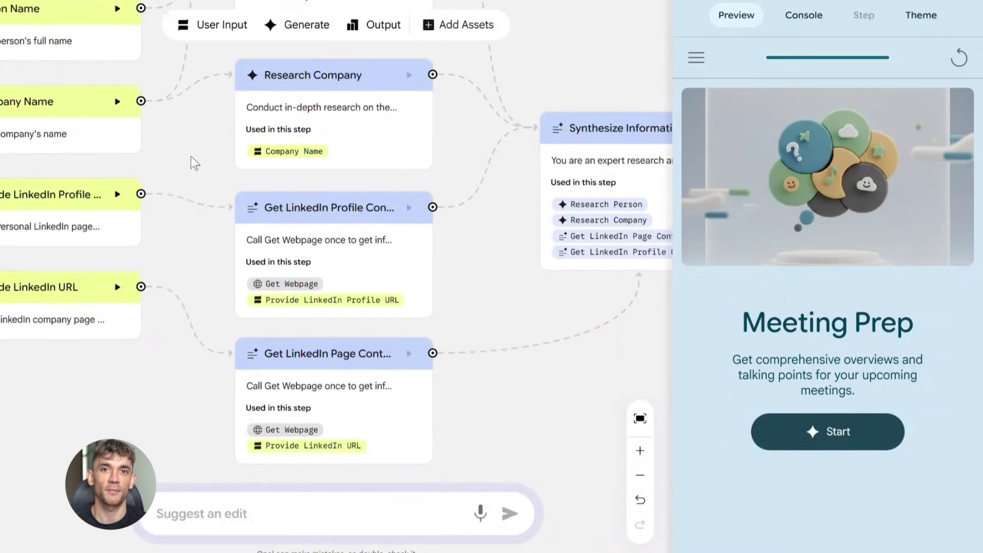
pyautogui.scroll(3, 193, 163)
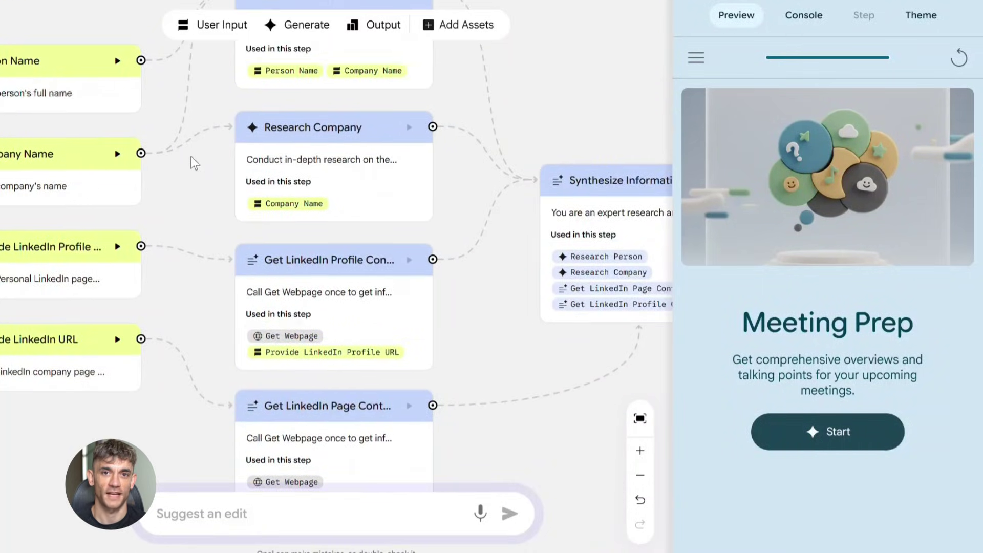
pyautogui.click(396, 219)
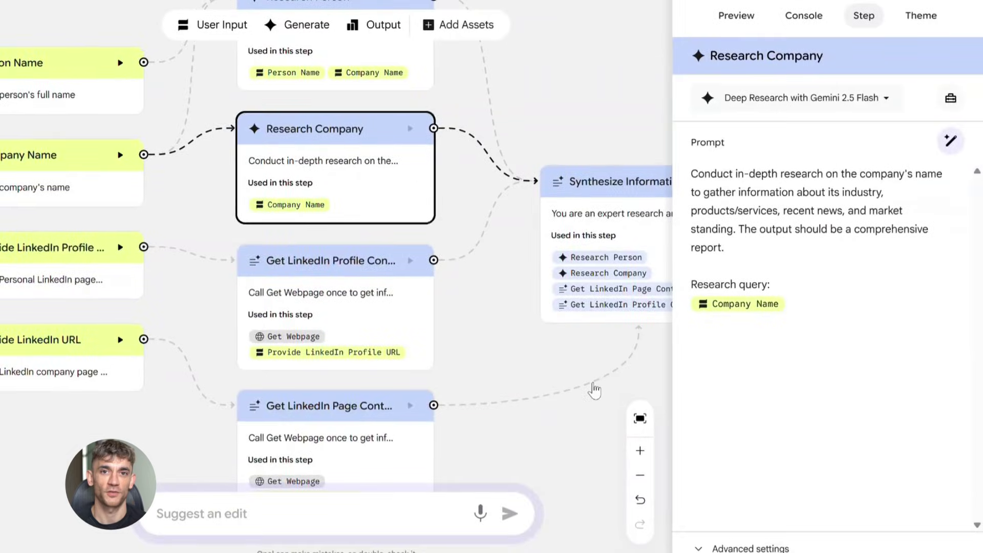
pyautogui.scroll(-1, 596, 390)
pyautogui.hscroll(5, 593, 382)
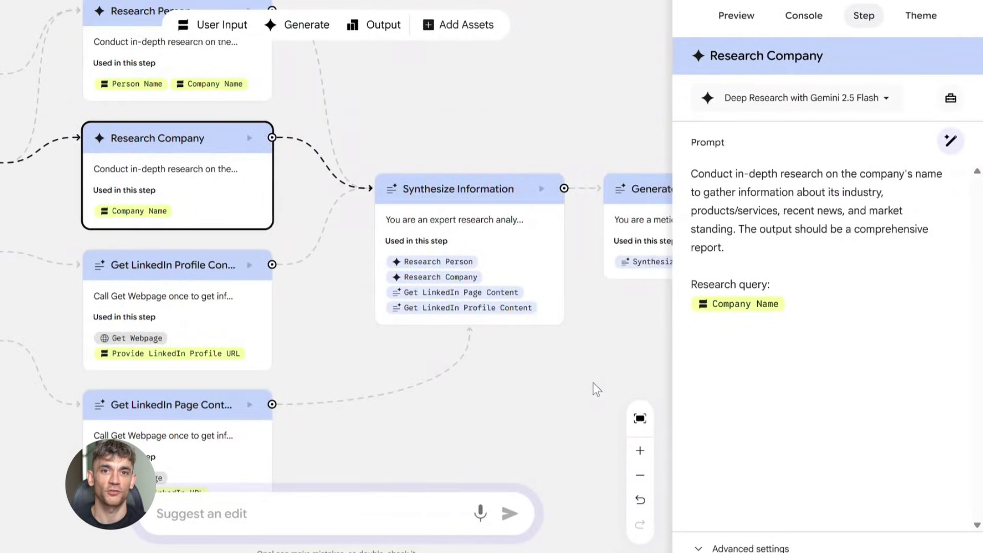
pyautogui.hscroll(5, 593, 383)
pyautogui.click(592, 228)
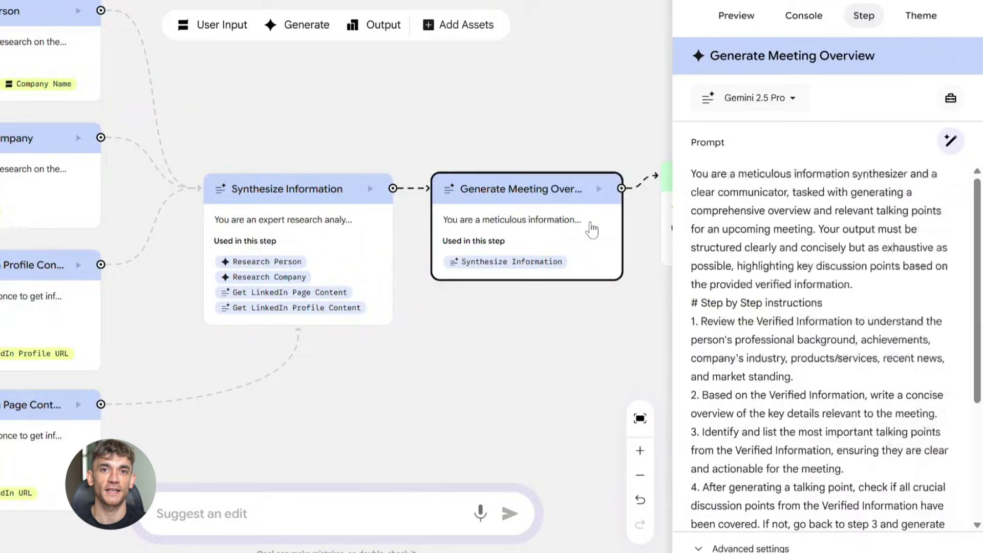
pyautogui.hscroll(3, 592, 228)
pyautogui.hscroll(1, 592, 228)
pyautogui.scroll(-5, 848, 339)
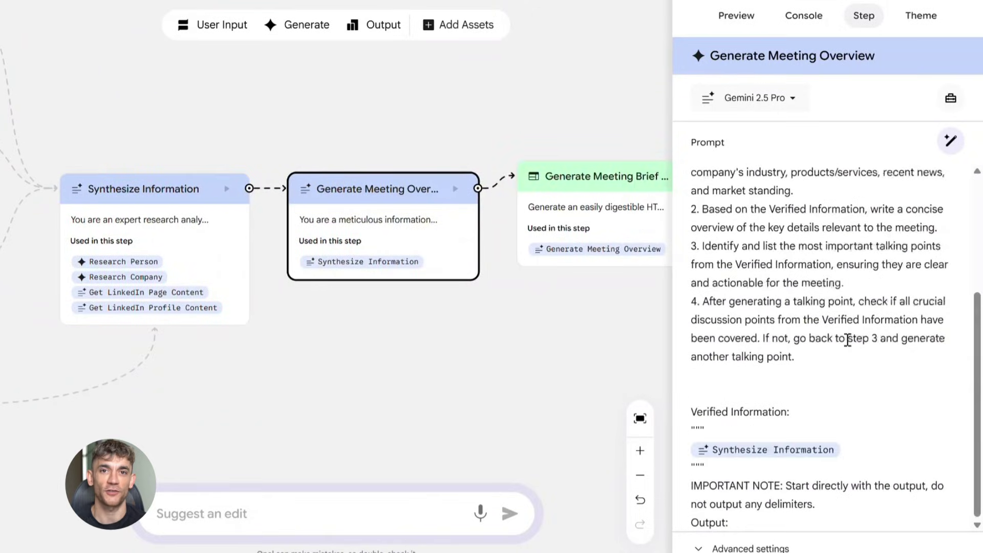
pyautogui.scroll(5, 850, 338)
pyautogui.click(951, 100)
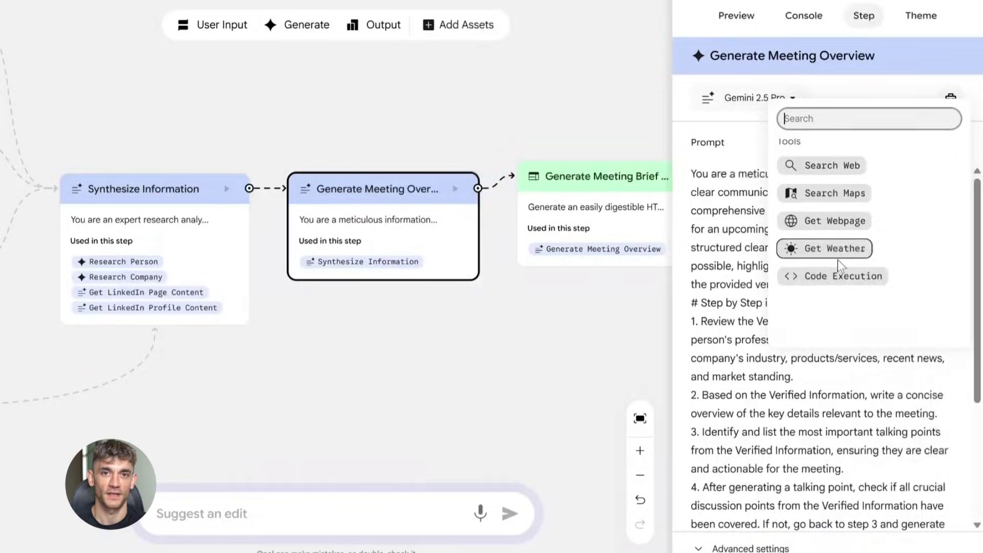
pyautogui.click(586, 335)
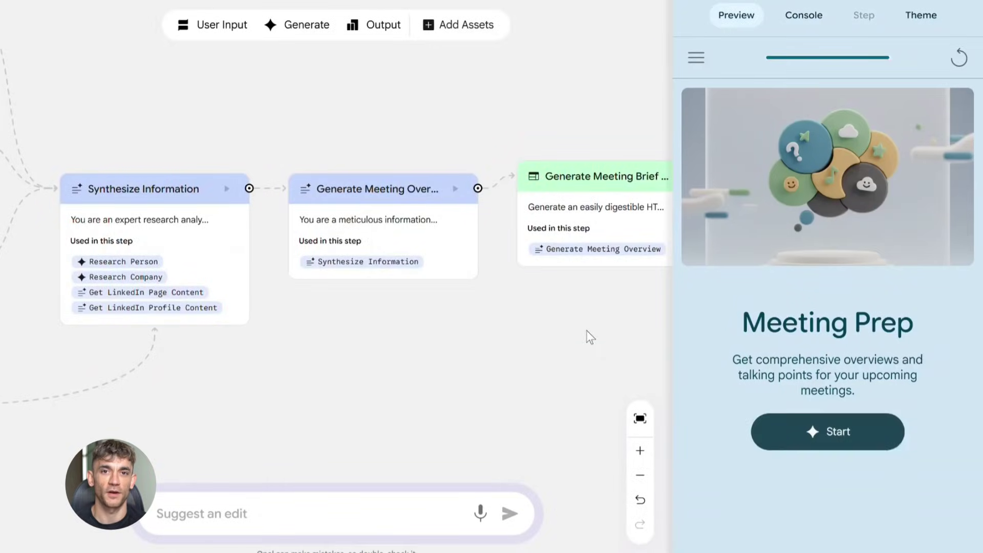
pyautogui.hscroll(3, 617, 228)
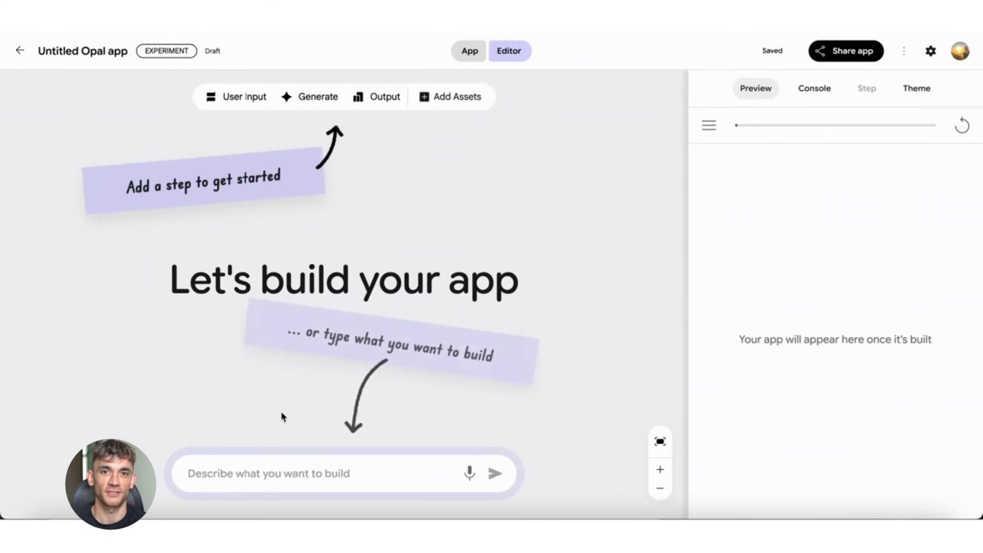
# - Focus the 'Describe what you want to build' field, then submit ArticleForge's tone answer
pyautogui.click(280, 474)
pyautogui.write('An app that takes a topic and use case context as input, and generates a blog post with a video')
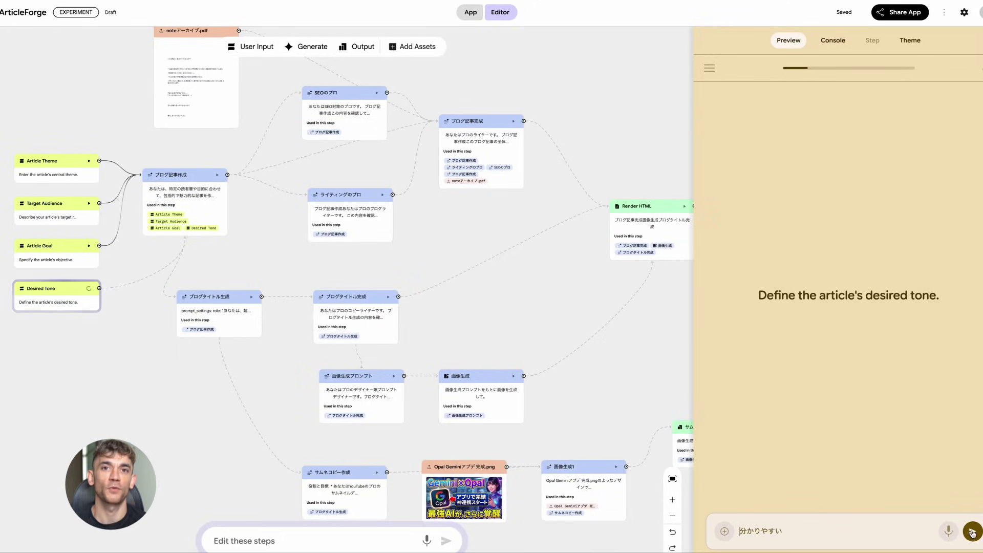
pyautogui.click(973, 533)
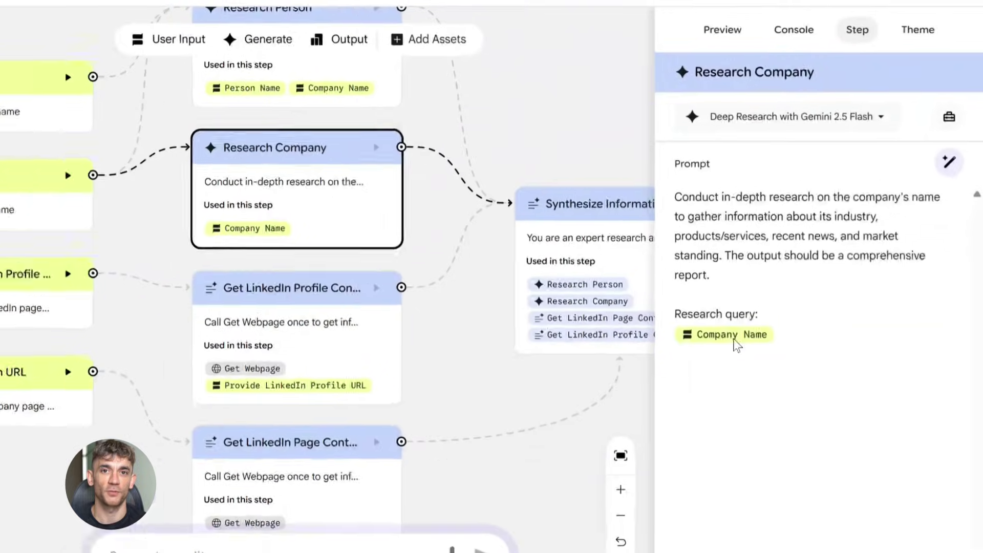
pyautogui.scroll(-1, 593, 399)
pyautogui.scroll(-1, 594, 400)
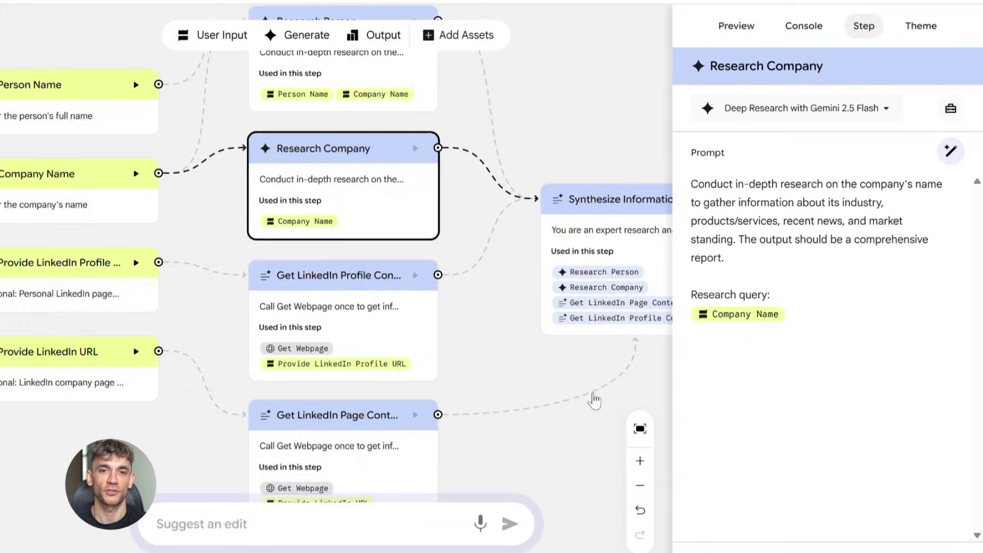
pyautogui.hscroll(3, 593, 395)
pyautogui.hscroll(3, 593, 393)
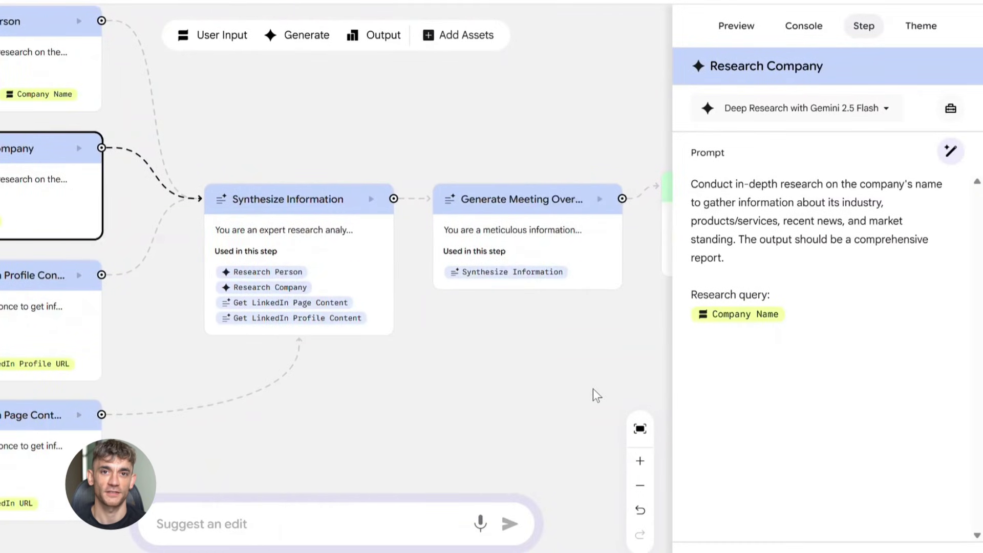
# - Inspect the Generate Meeting Overview step's available tools, then dismiss them to return to the preview
pyautogui.click(589, 238)
pyautogui.hscroll(3, 588, 238)
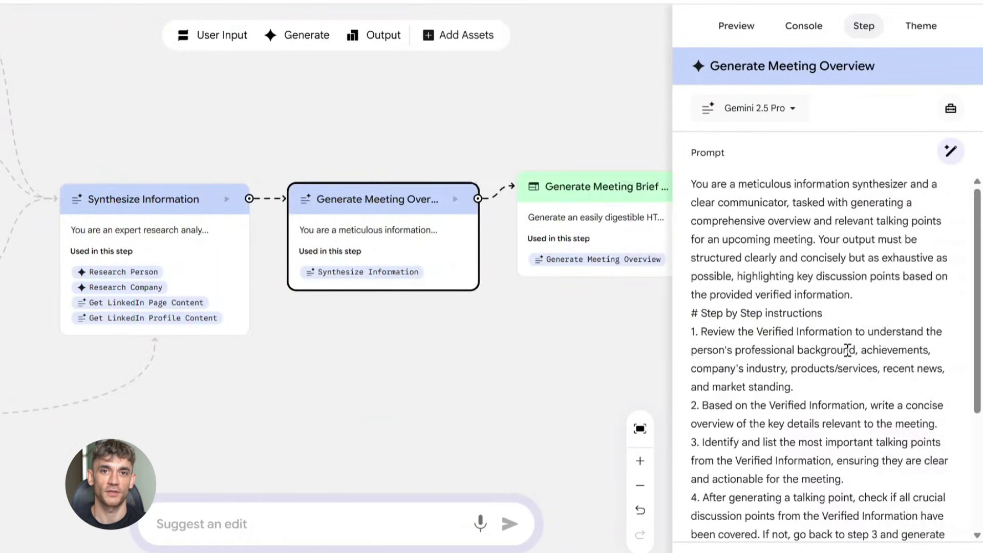
pyautogui.scroll(-3, 847, 348)
pyautogui.scroll(-1, 848, 347)
pyautogui.scroll(4, 857, 338)
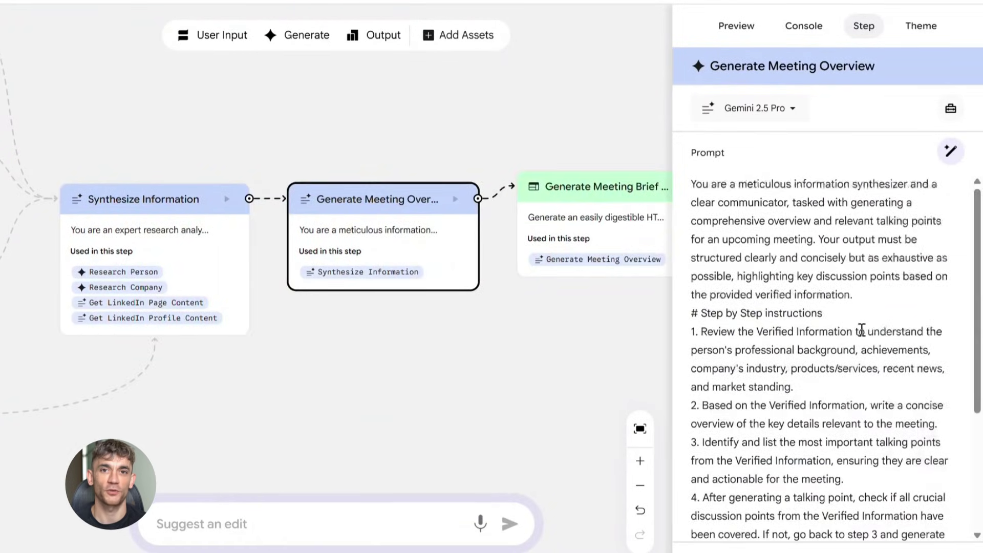
pyautogui.click(951, 109)
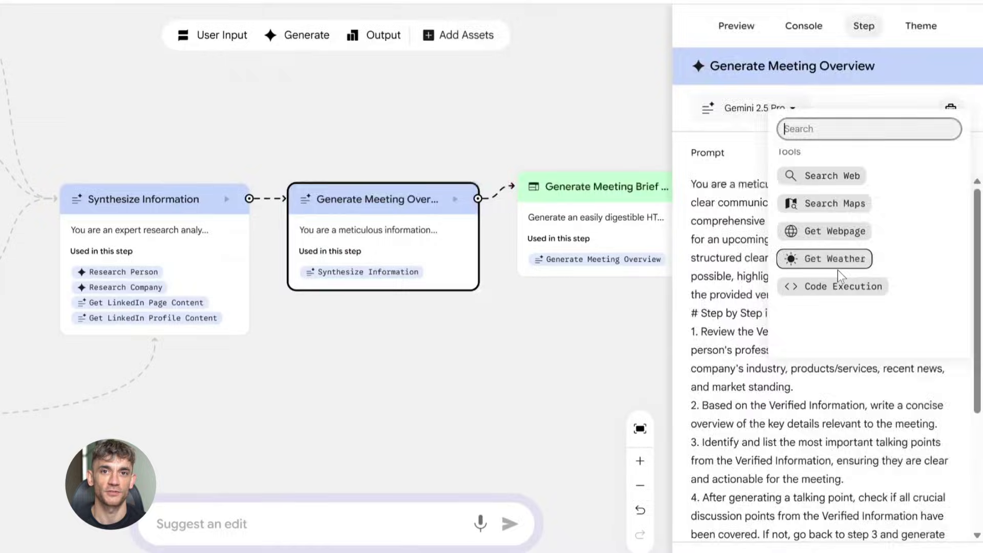
pyautogui.click(586, 343)
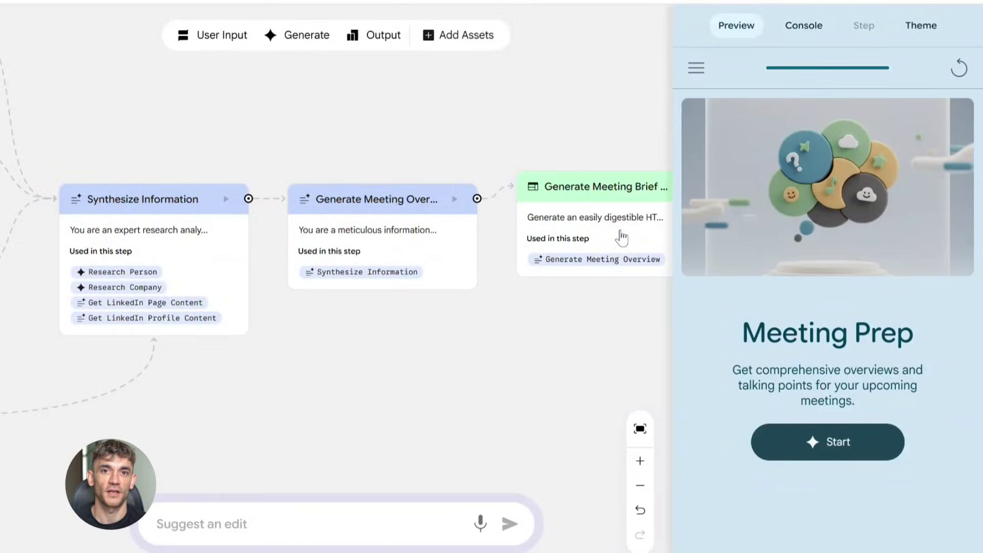
pyautogui.hscroll(3, 621, 234)
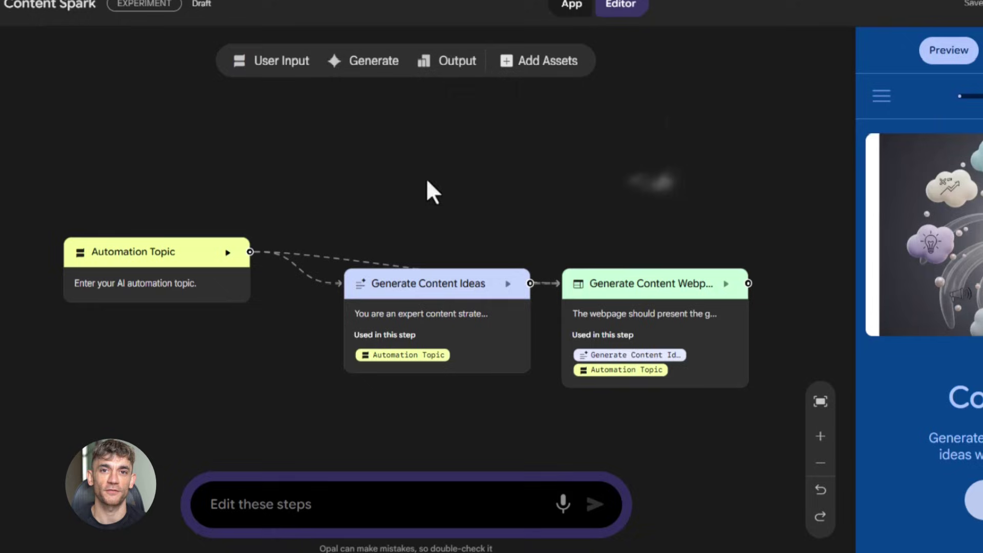
# - Open the Automation Topic and Generate Content Ideas step settings for review
pyautogui.click(150, 257)
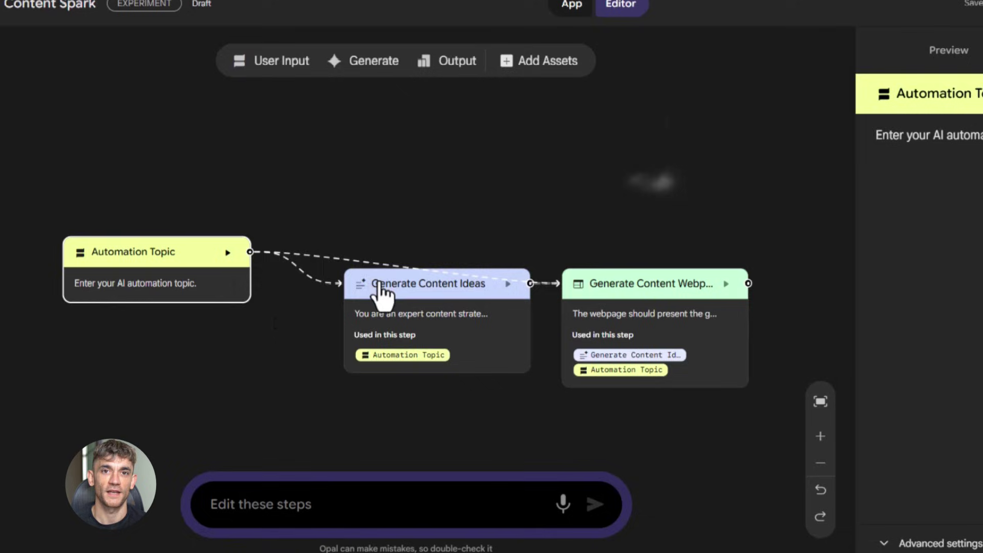
pyautogui.moveTo(377, 292); pyautogui.dragTo(383, 298)
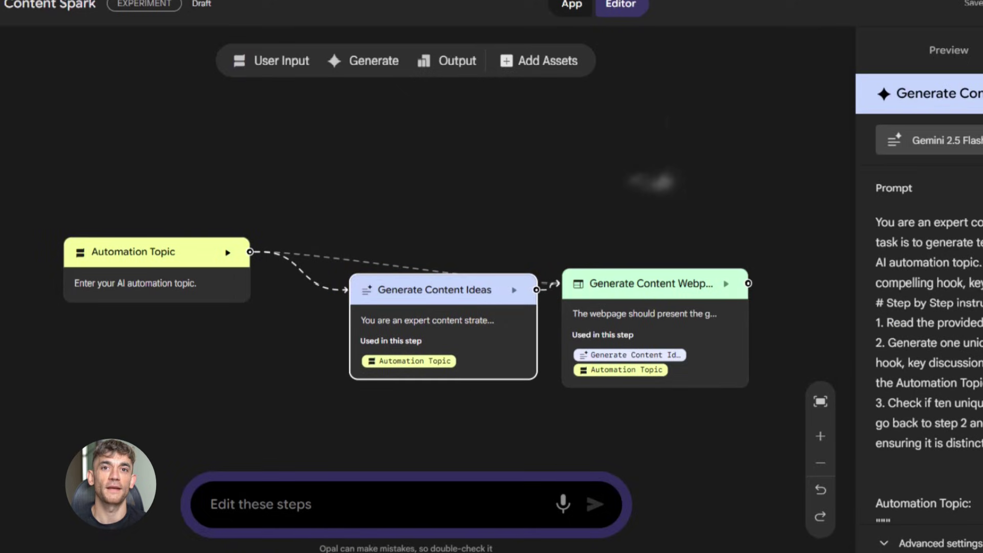
pyautogui.scroll(-3, 922, 346)
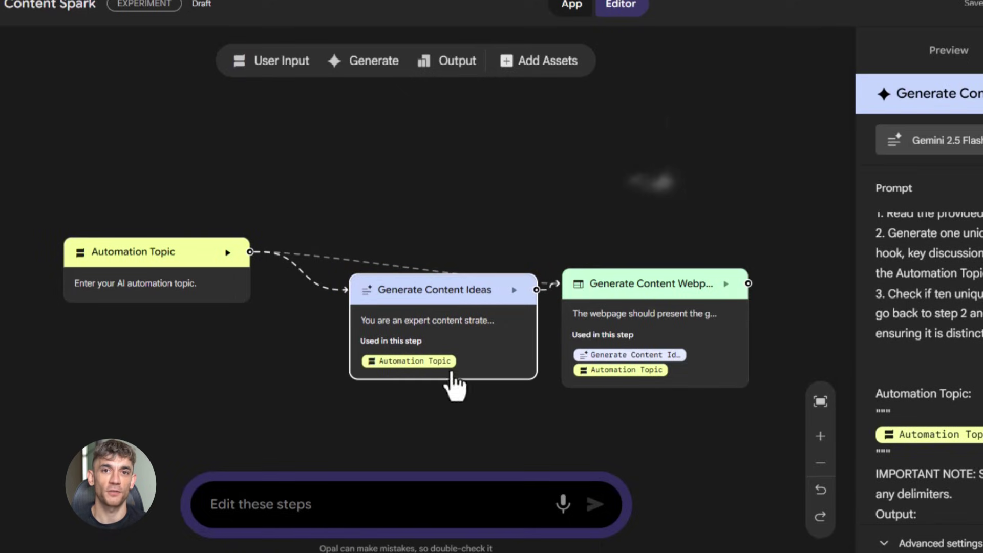
pyautogui.moveTo(663, 303); pyautogui.dragTo(662, 309)
pyautogui.scroll(-3, 922, 368)
pyautogui.scroll(-3, 921, 368)
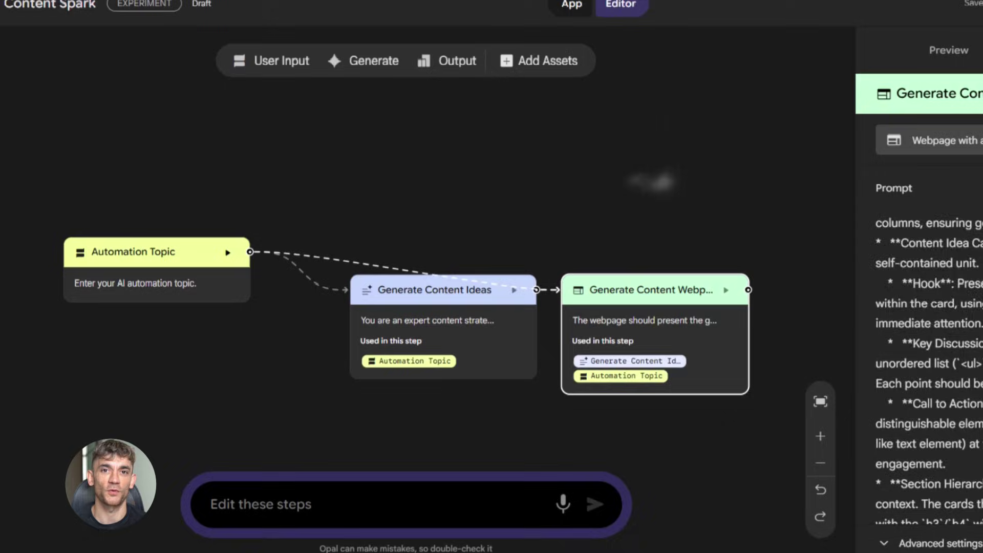
pyautogui.scroll(-3, 929, 369)
pyautogui.scroll(-3, 930, 368)
pyautogui.scroll(-3, 929, 369)
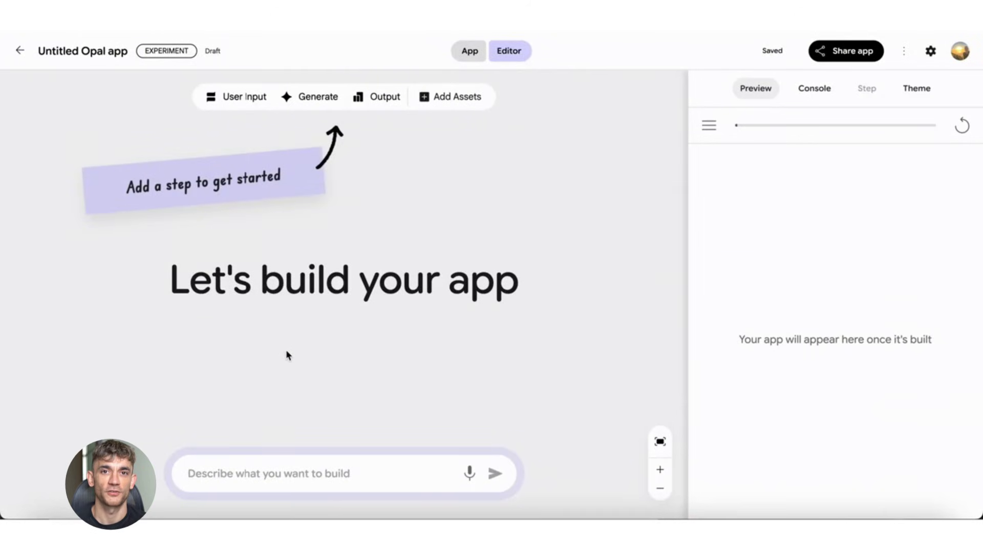
# - Describe a topic-to-blog-post-with-video app, then start the resulting Blog Writer app
pyautogui.click(280, 475)
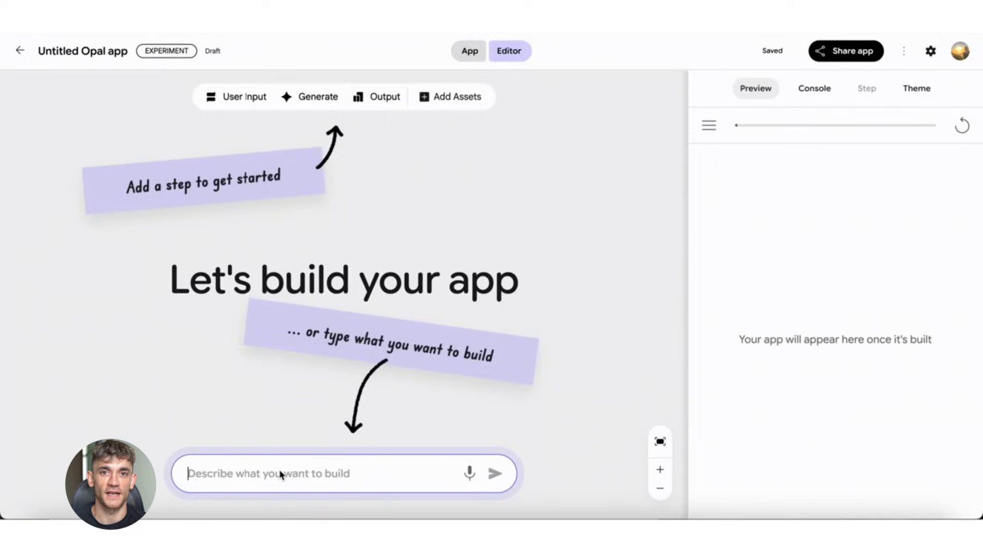
pyautogui.write('An app that takes a topic and use case context as input, and generates a blog post with a video')
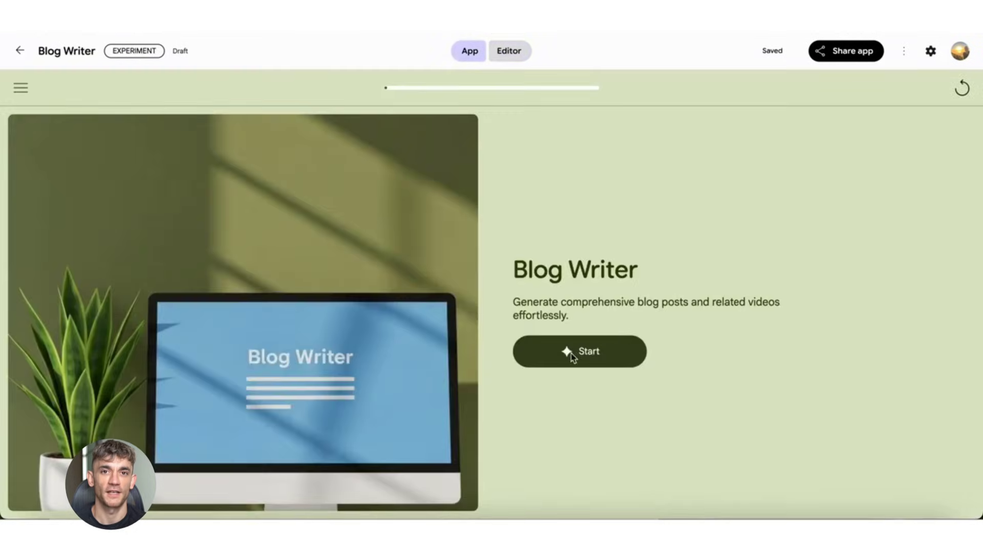
pyautogui.click(571, 357)
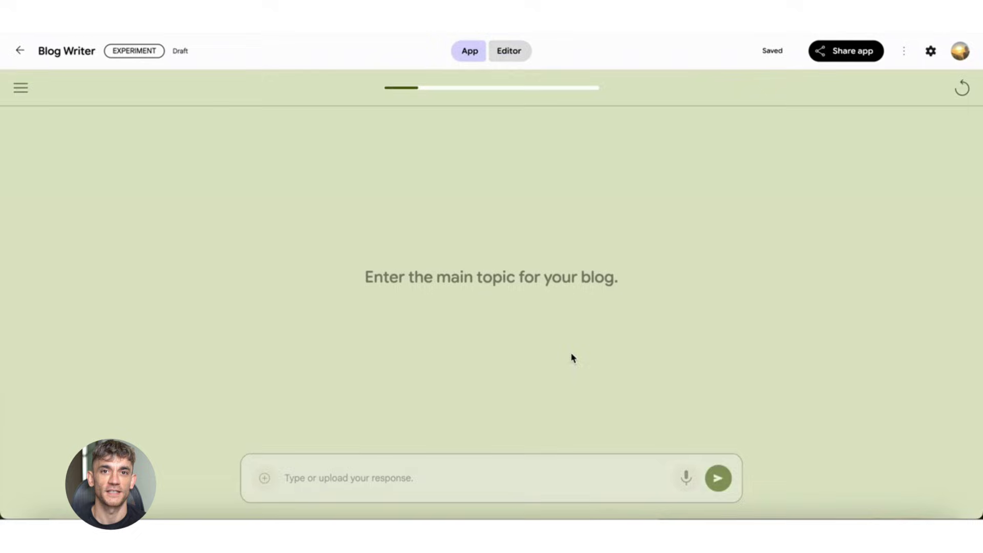
pyautogui.write('Future is no-code')
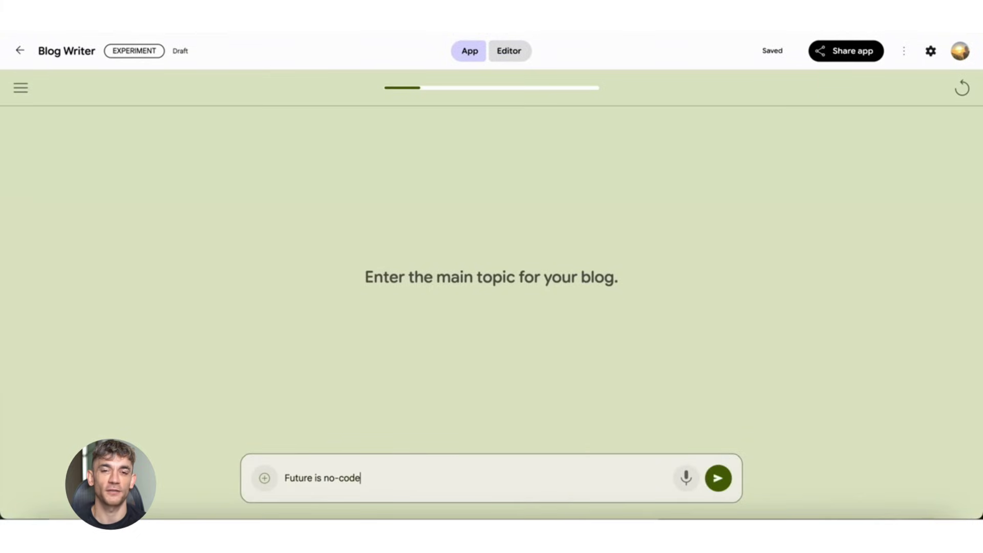
# - Submit the topic 'Future is no-code' and the tech freelance blogger context
pyautogui.press('Return')
pyautogui.write('tech freelance blogger')
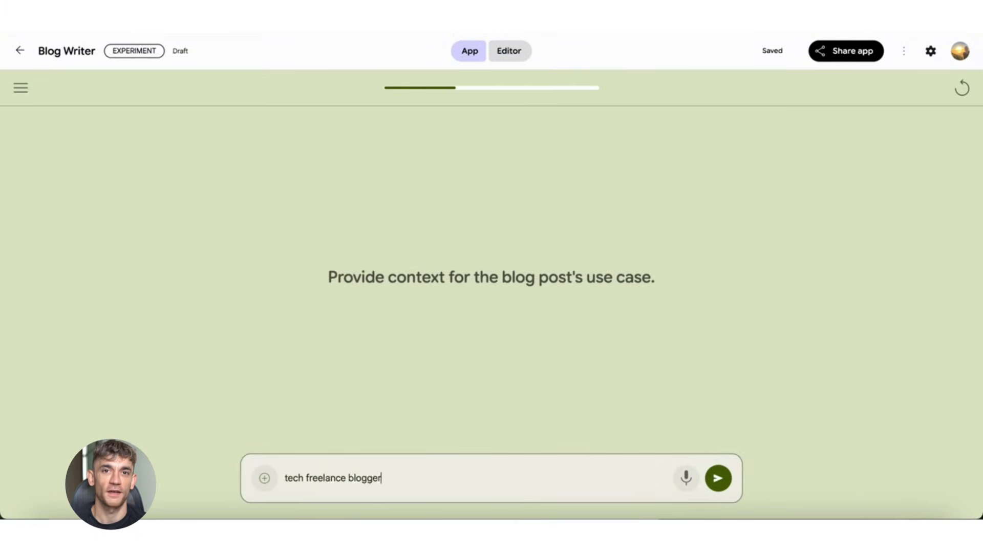
pyautogui.press('Return')
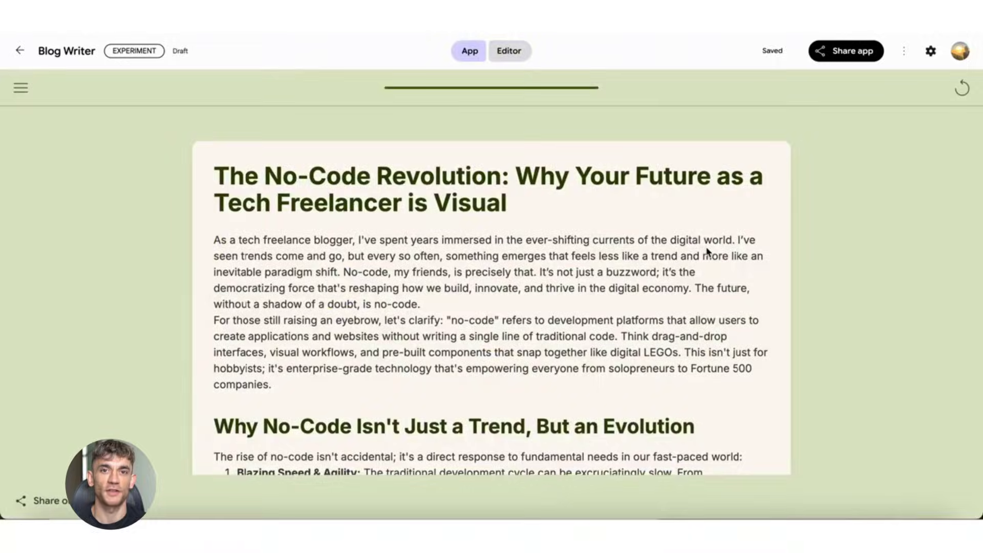
pyautogui.scroll(-5, 702, 252)
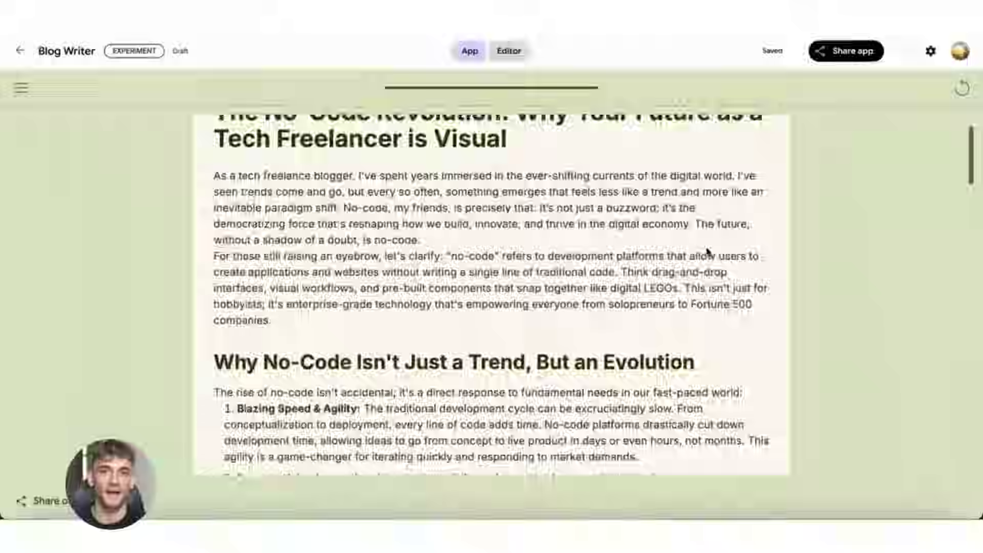
pyautogui.scroll(-10, 702, 252)
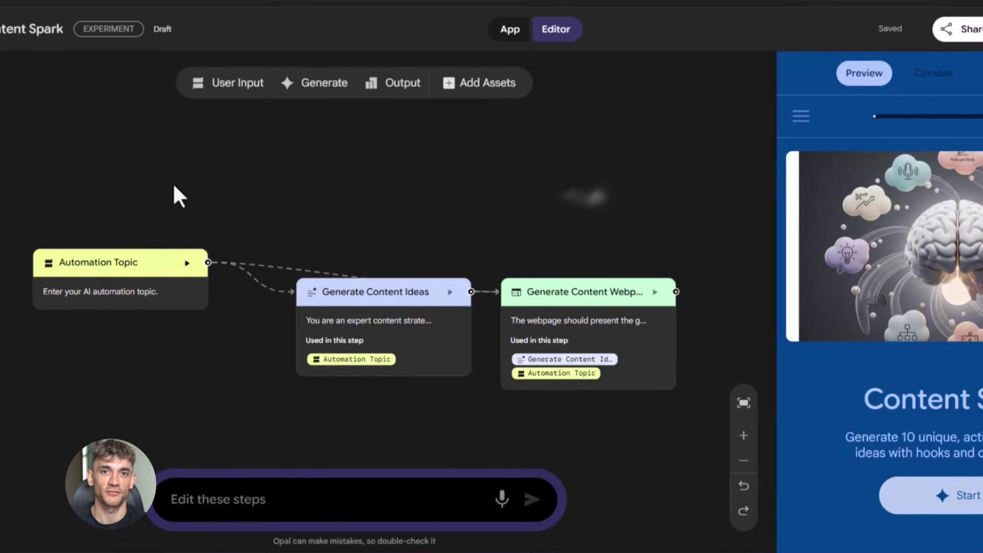
# - Add a User Input step after Automation Topic in Content Spark and run the app to its topic question
pyautogui.click(115, 283)
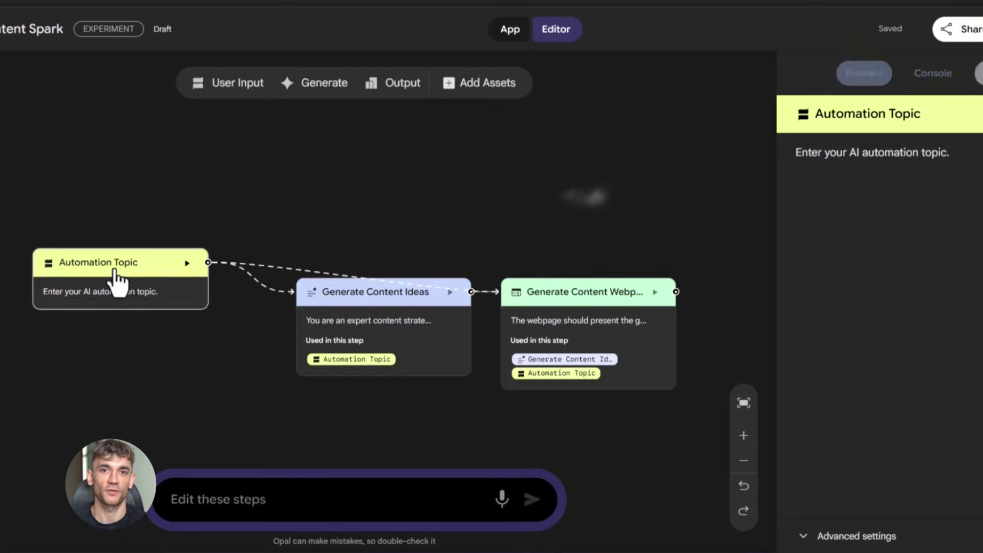
pyautogui.click(227, 82)
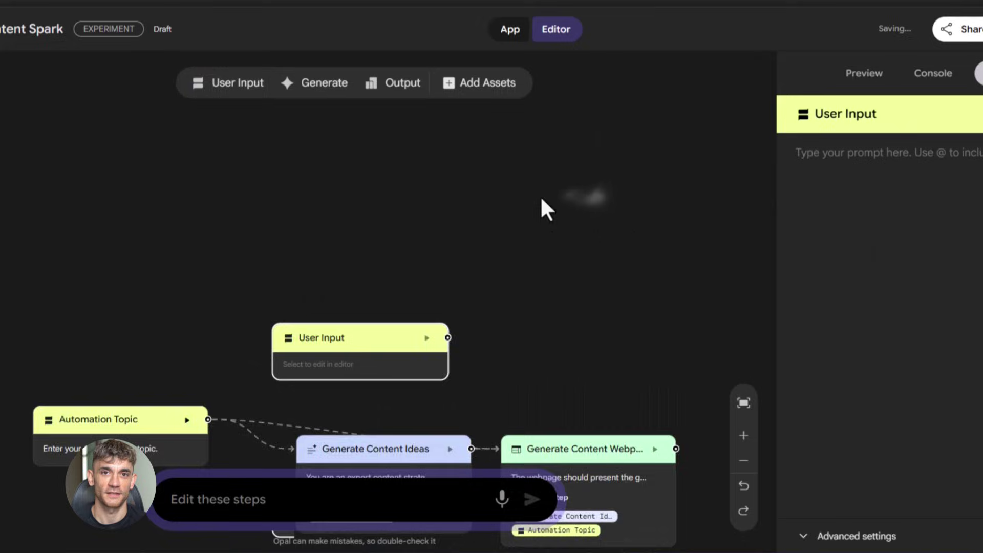
pyautogui.click(510, 30)
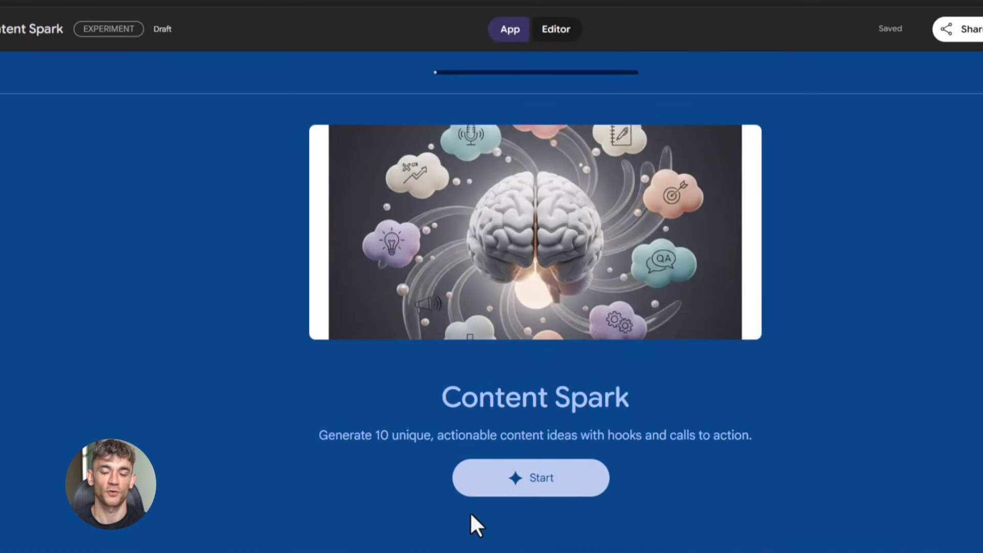
pyautogui.click(515, 491)
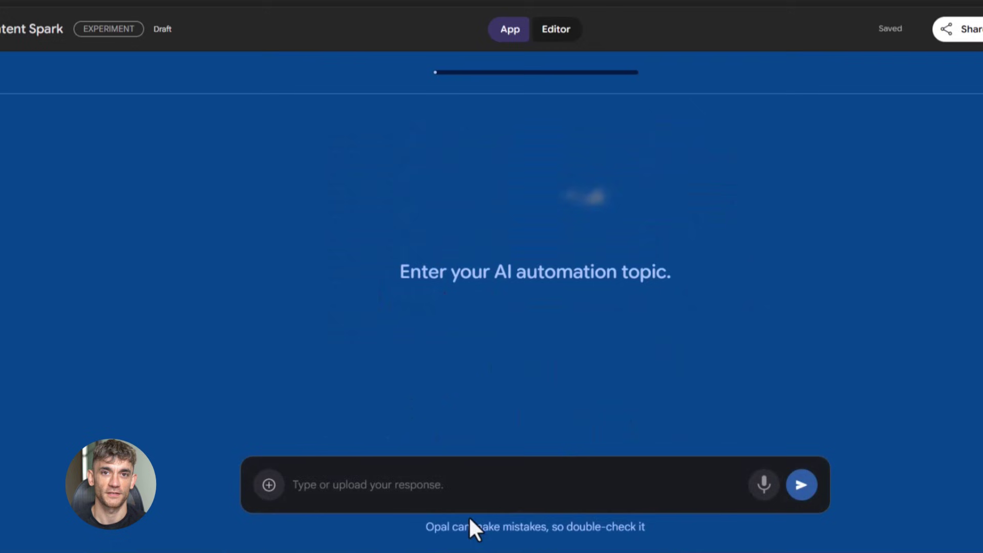
pyautogui.moveTo(400, 272); pyautogui.dragTo(699, 300)
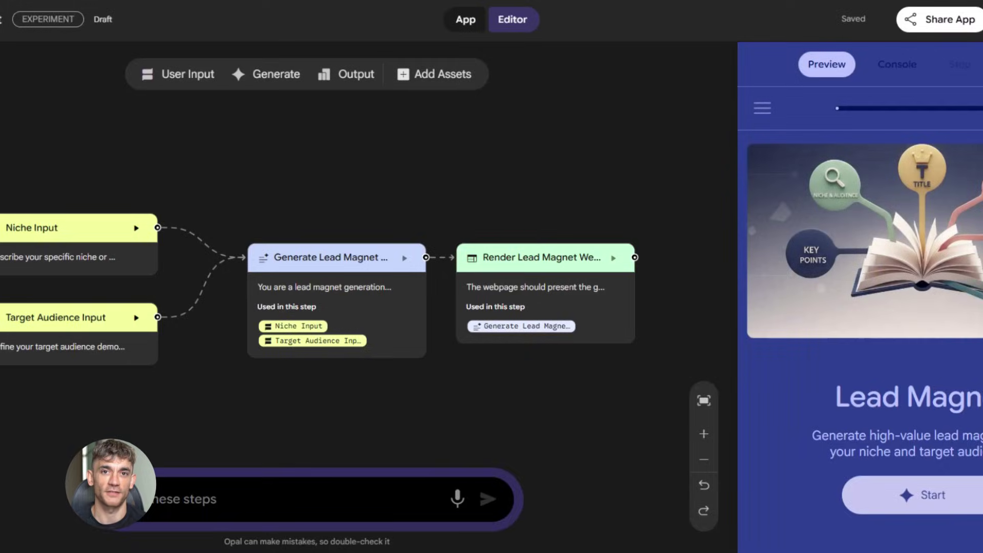
# - Reposition the Niche Input and Target Audience Input steps and review the Generate Lead Magnet Content prompt
pyautogui.moveTo(48, 226)
pyautogui.mouseDown()
pyautogui.moveTo(61, 142)
pyautogui.moveTo(2, 127)
pyautogui.mouseUp()
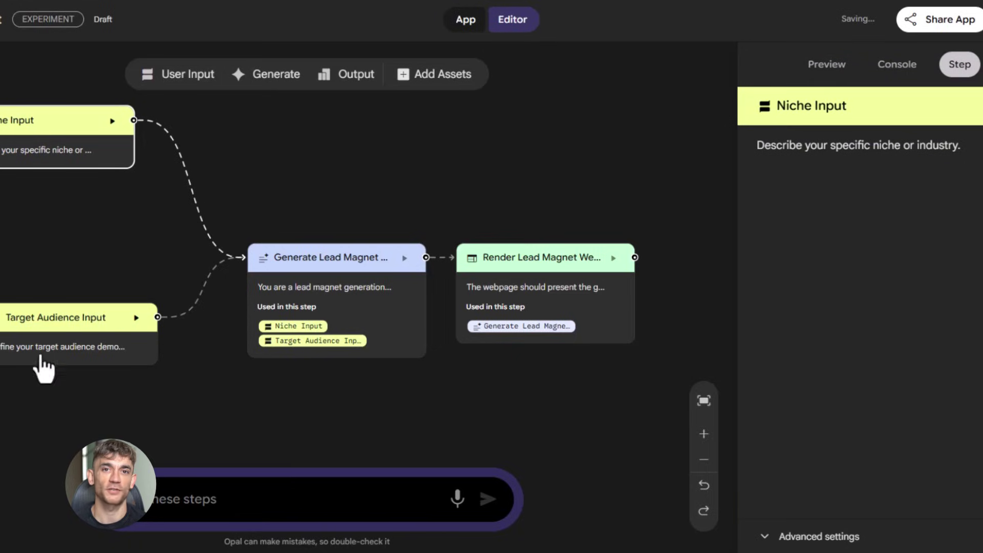
pyautogui.moveTo(53, 332)
pyautogui.mouseDown()
pyautogui.moveTo(0, 361)
pyautogui.moveTo(0, 385)
pyautogui.mouseUp()
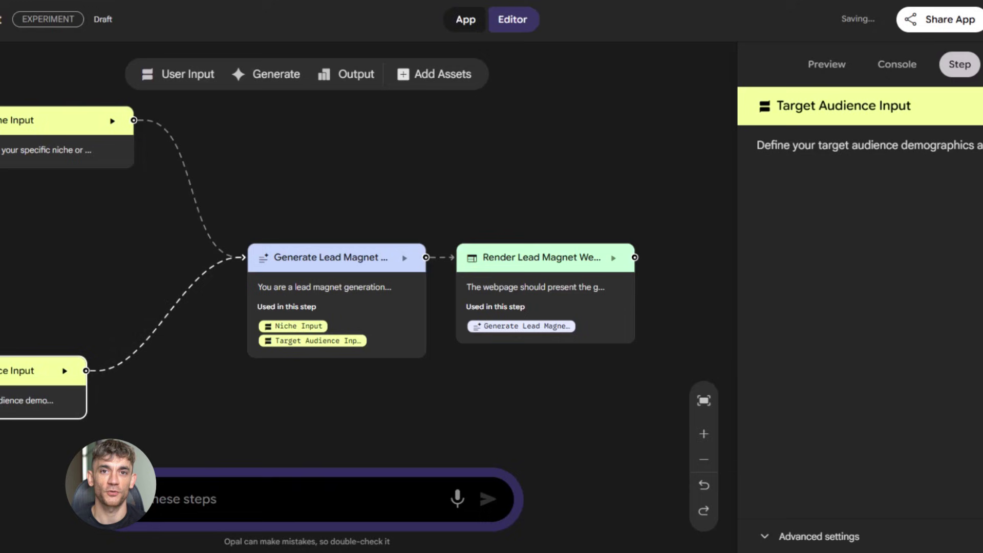
pyautogui.moveTo(325, 281); pyautogui.dragTo(330, 287)
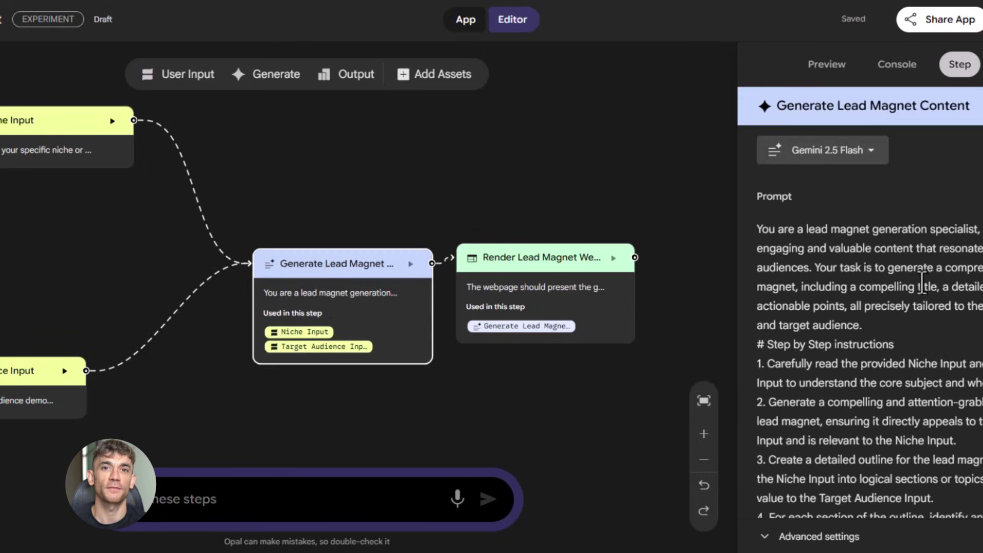
pyautogui.scroll(-4, 922, 281)
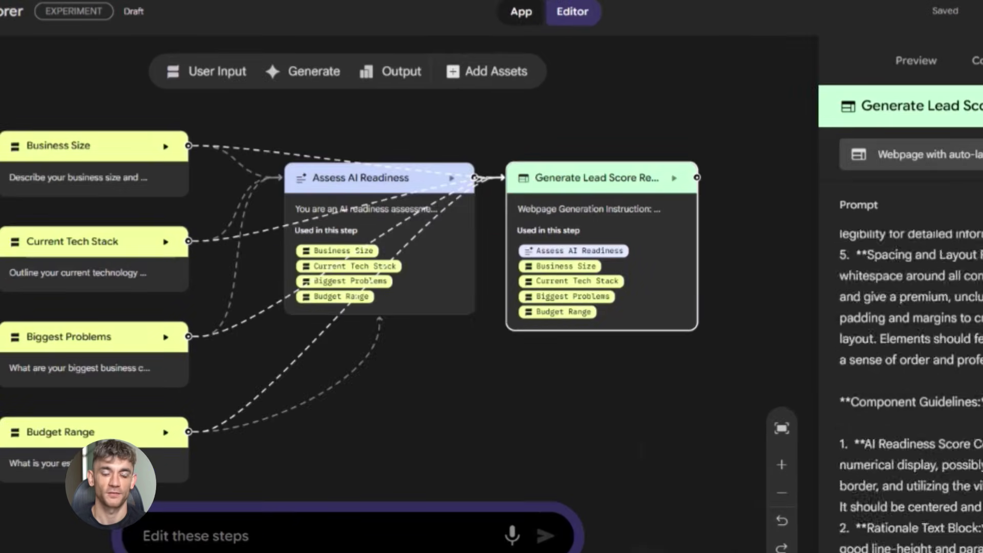
# - Review the Assess AI Readiness and Budget Range steps, then add a User Input step to Lead Scorer
pyautogui.click(342, 298)
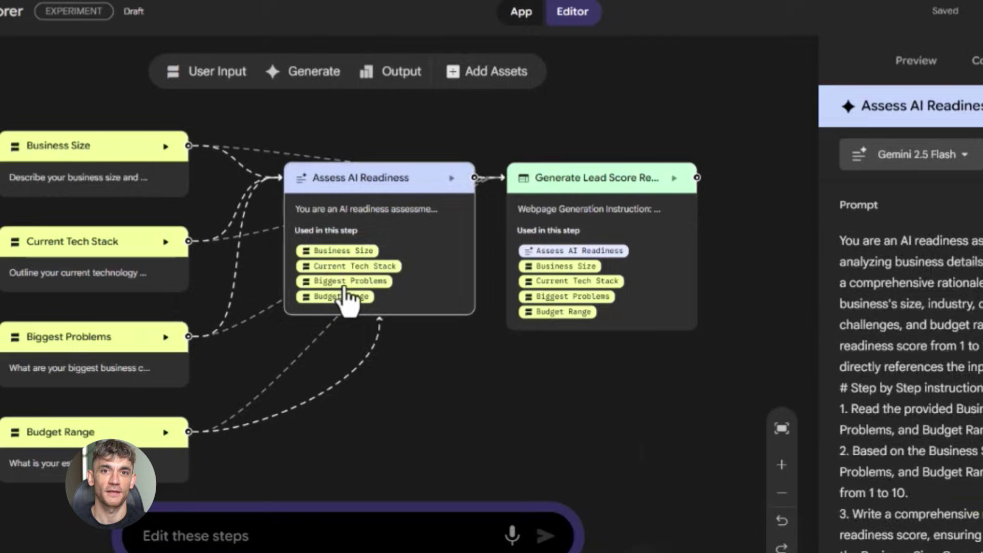
pyautogui.scroll(-5, 907, 369)
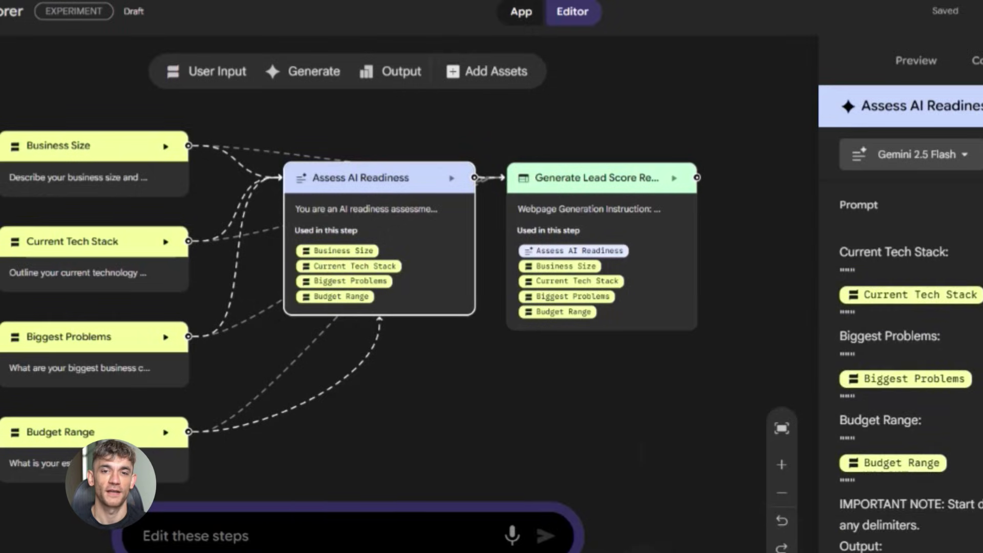
pyautogui.click(91, 465)
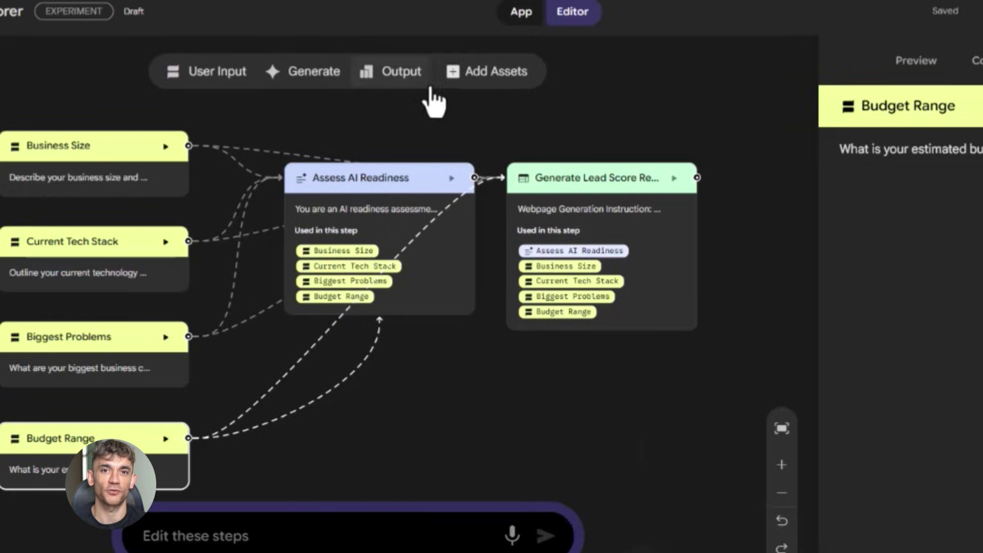
pyautogui.click(201, 78)
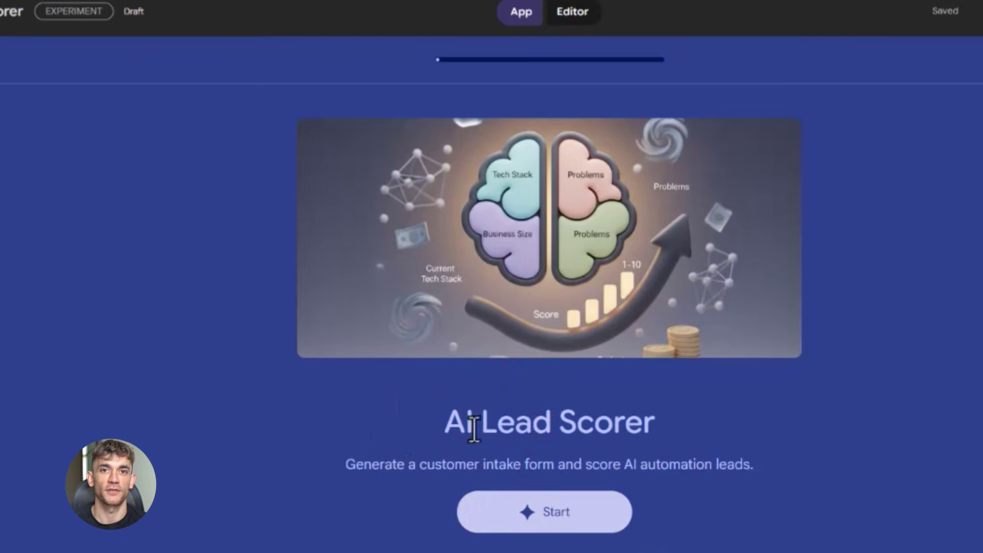
# - Start the AI Lead Scorer app at its business size and industry question
pyautogui.moveTo(444, 427); pyautogui.dragTo(647, 428)
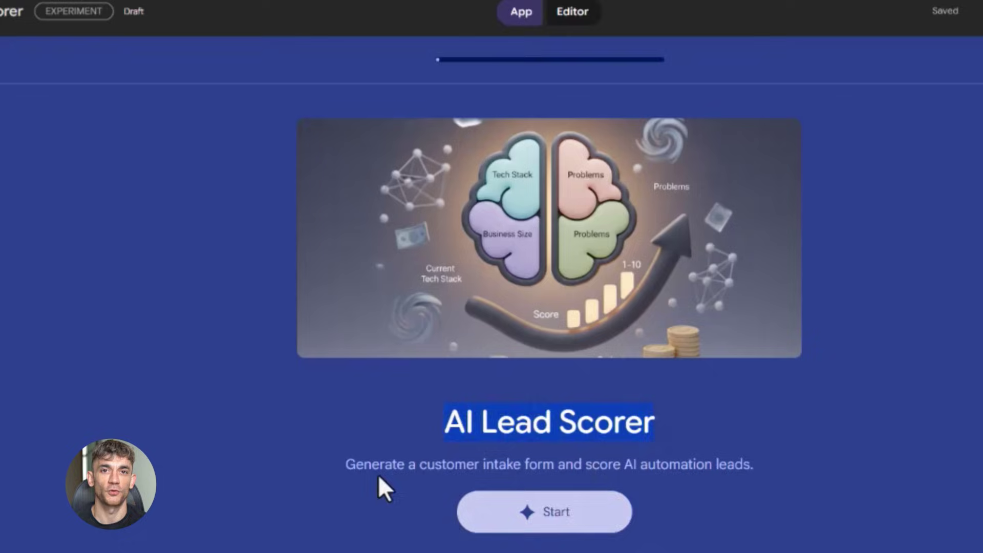
pyautogui.click(345, 479)
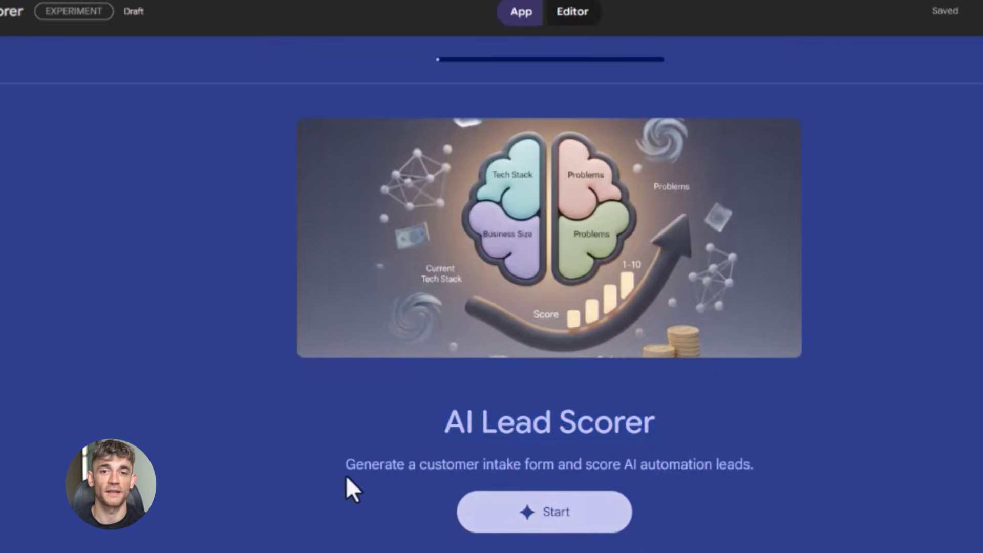
pyautogui.click(515, 521)
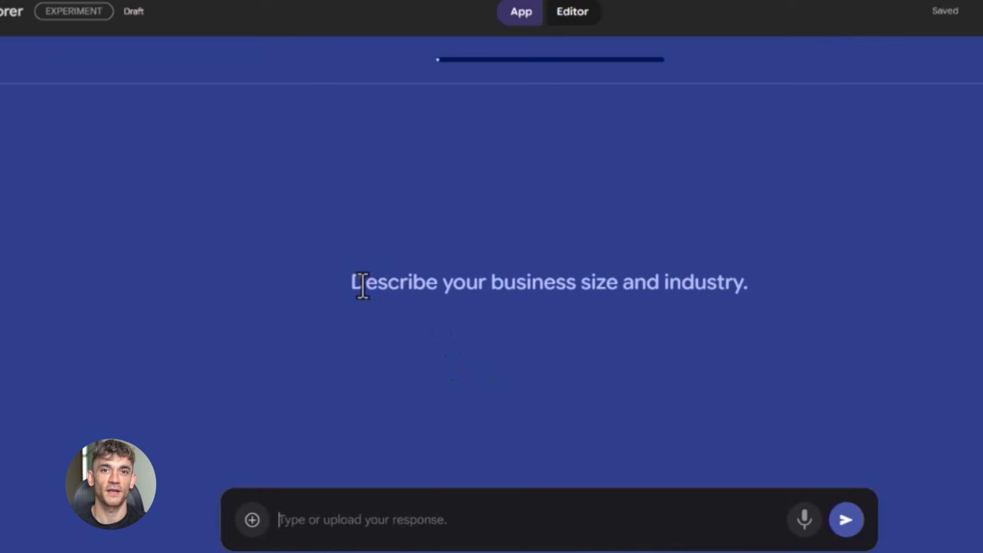
# - Review the Generate Meeting Overview step's prompt and its list of available tools
pyautogui.moveTo(347, 283); pyautogui.dragTo(492, 297)
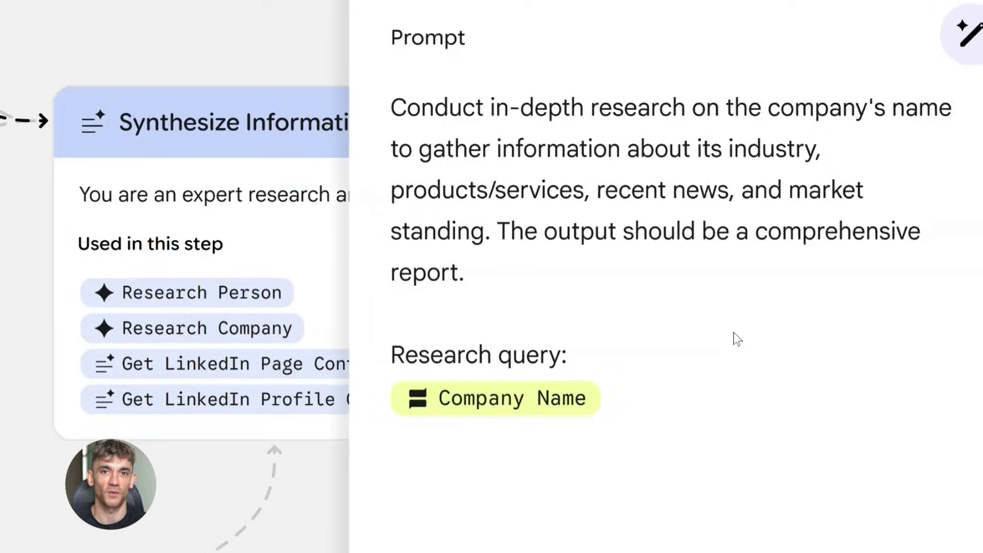
pyautogui.scroll(-1, 592, 395)
pyautogui.scroll(-1, 596, 394)
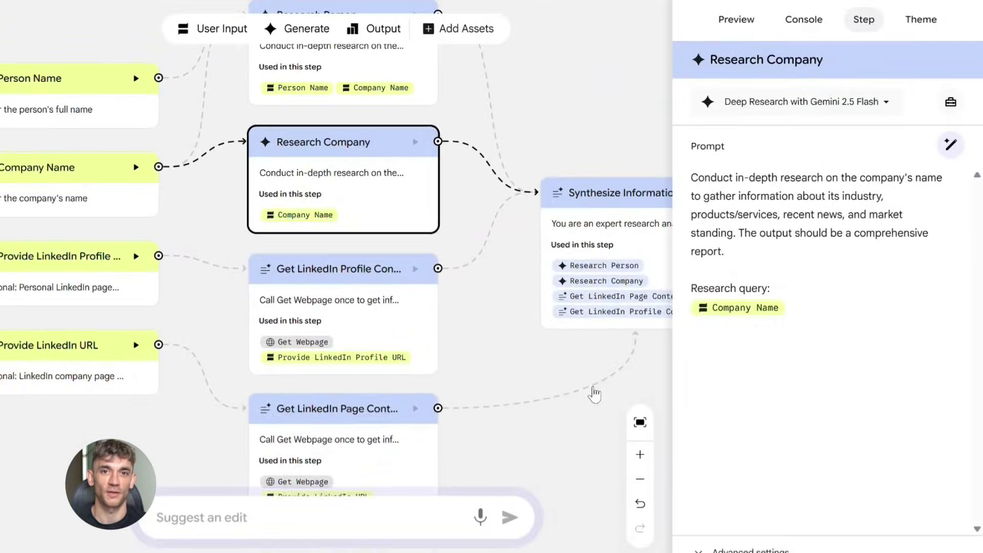
pyautogui.hscroll(3, 596, 394)
pyautogui.hscroll(3, 594, 393)
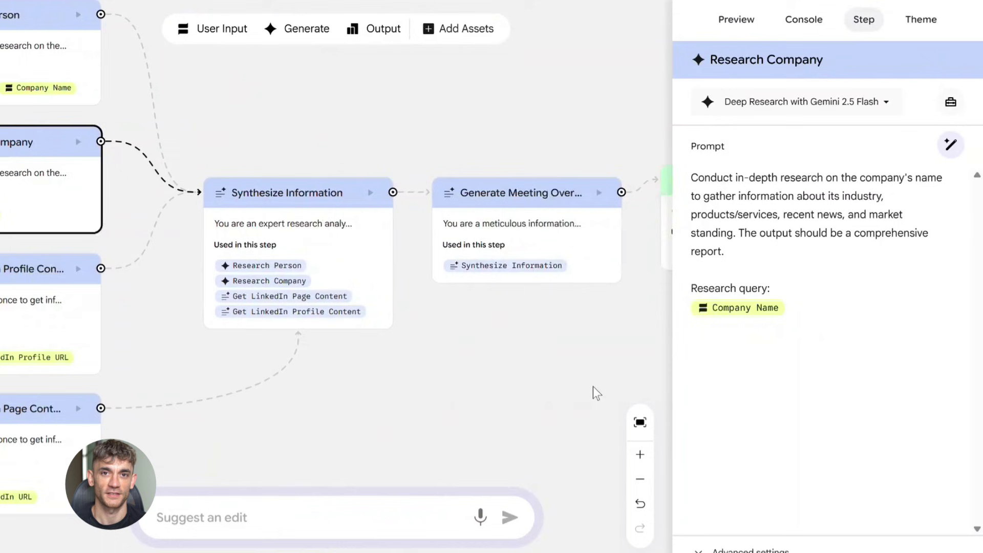
pyautogui.click(592, 233)
pyautogui.hscroll(3, 592, 233)
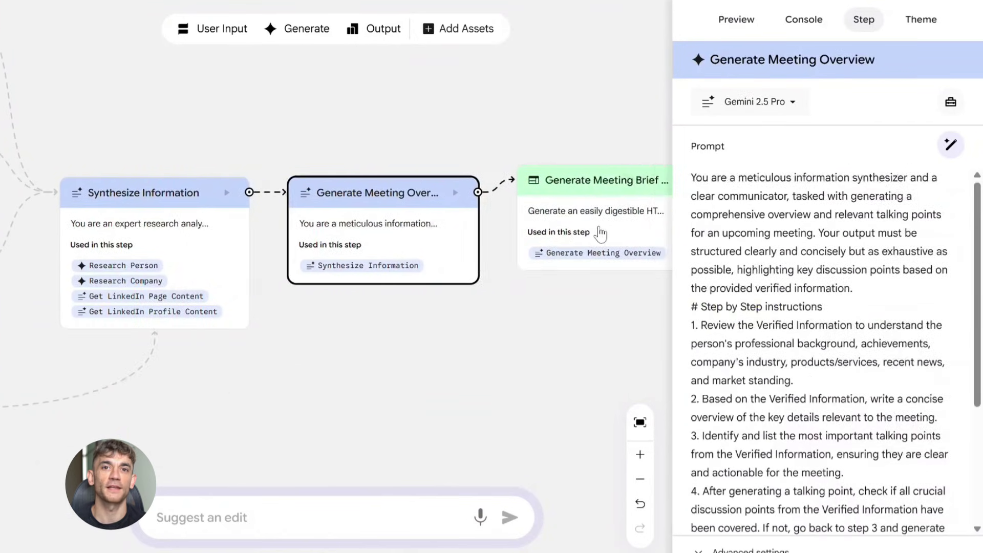
pyautogui.scroll(-5, 847, 345)
pyautogui.scroll(5, 847, 346)
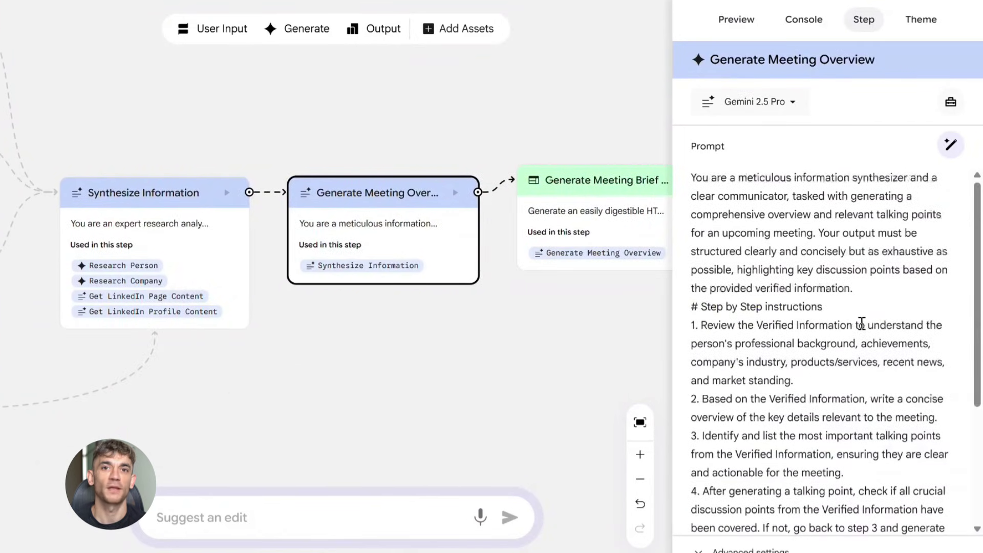
pyautogui.click(956, 105)
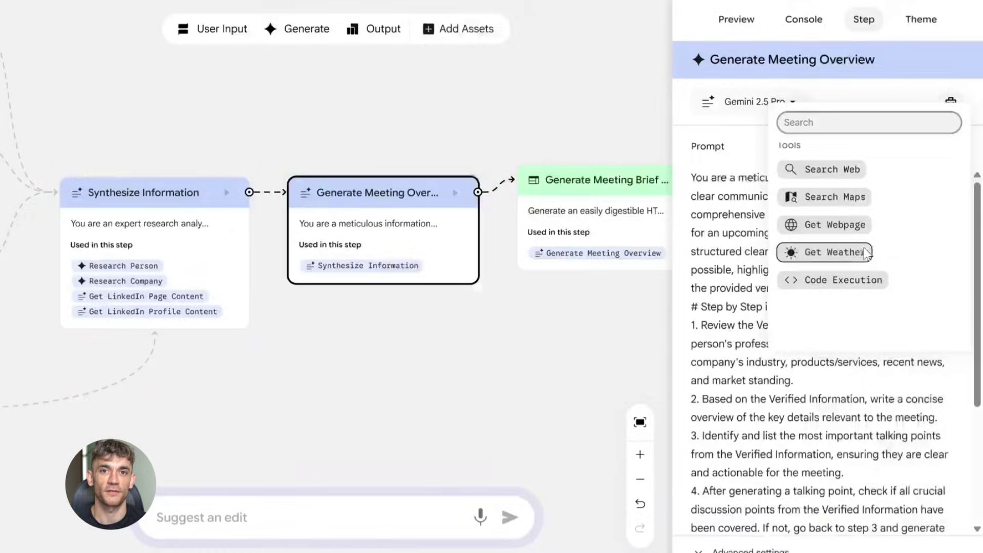
pyautogui.click(588, 342)
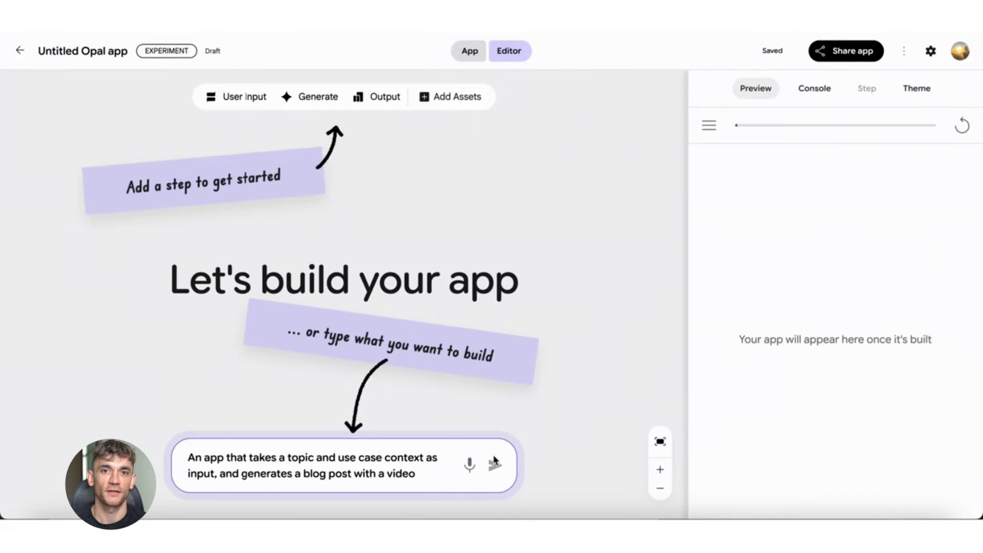
# - Build and run Blog Writer on the no-code topic, then view RoomRevamp AI's after image
pyautogui.click(495, 466)
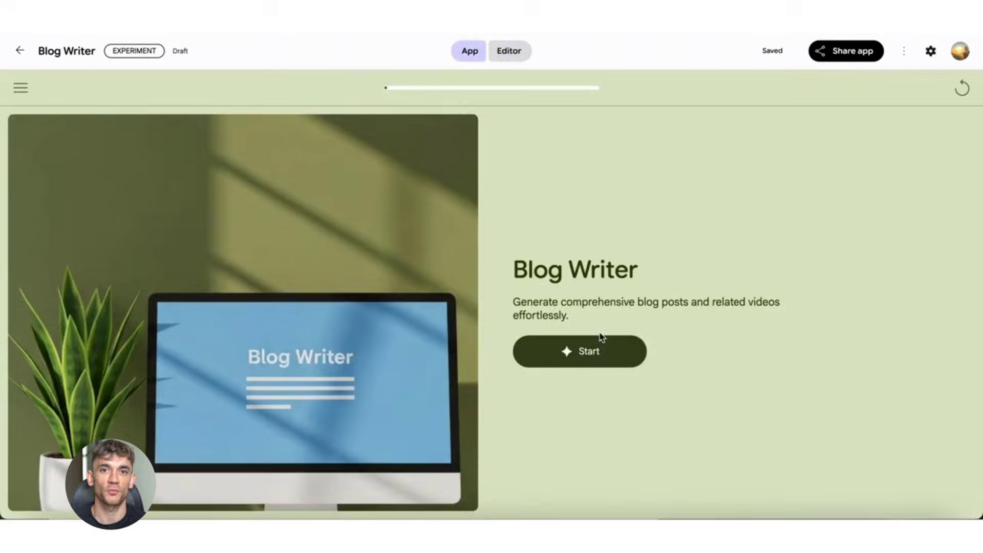
pyautogui.click(571, 353)
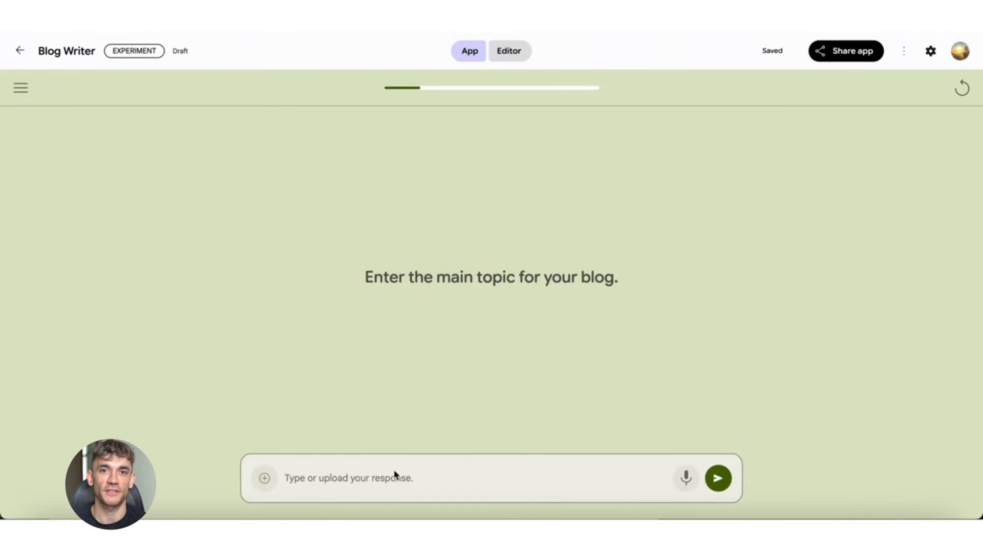
pyautogui.write('Future is no-cod')
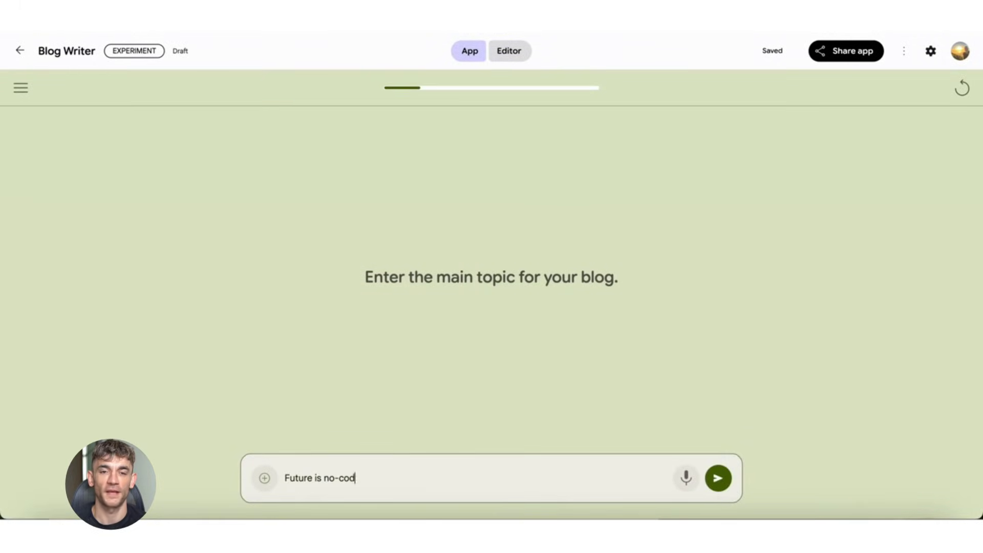
pyautogui.write('e')
pyautogui.press('Return')
pyautogui.write('t')
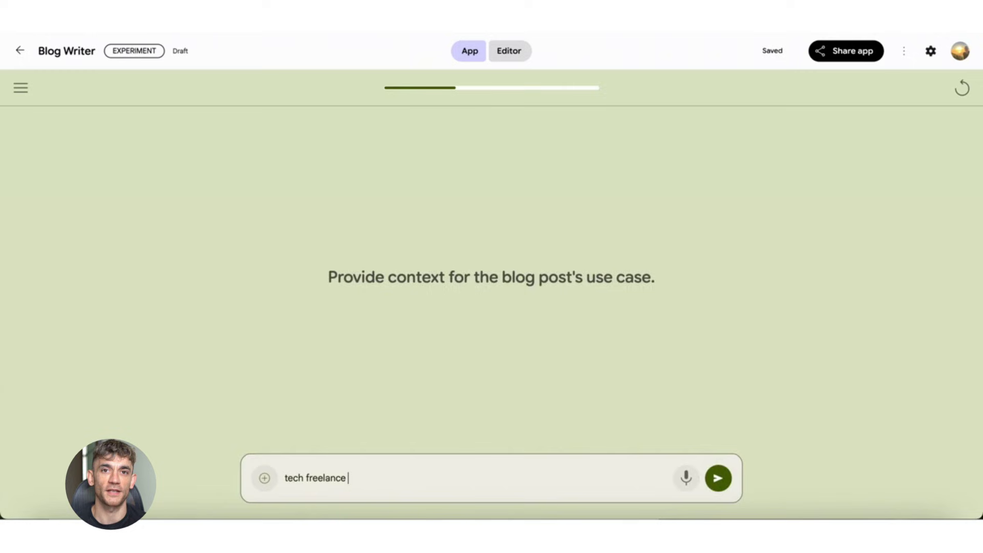
pyautogui.write('r')
pyautogui.press('Return')
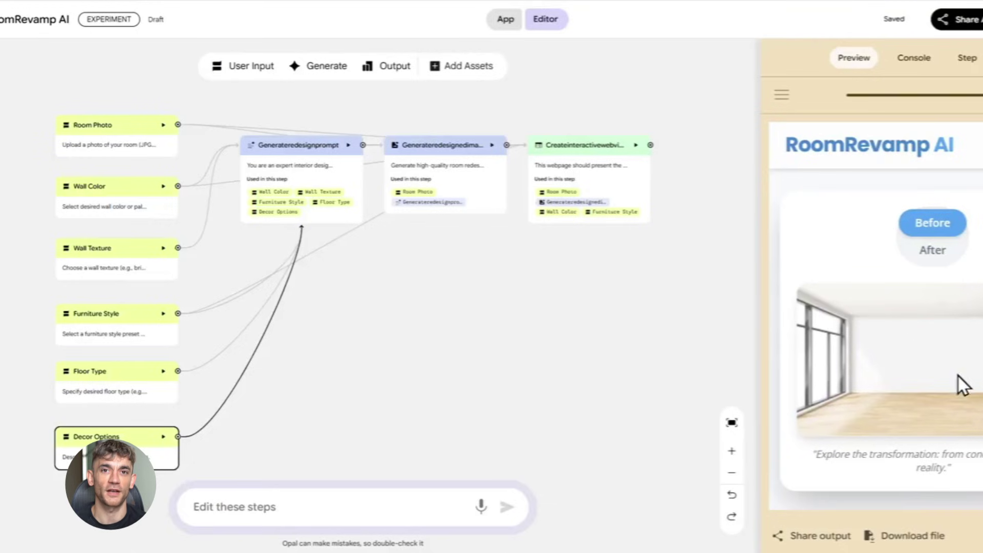
pyautogui.click(941, 231)
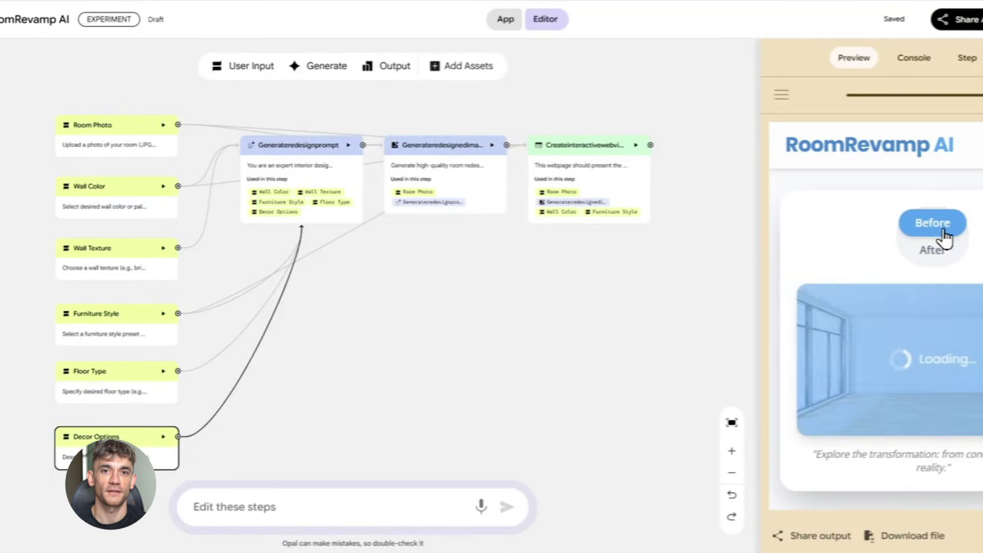
pyautogui.click(932, 252)
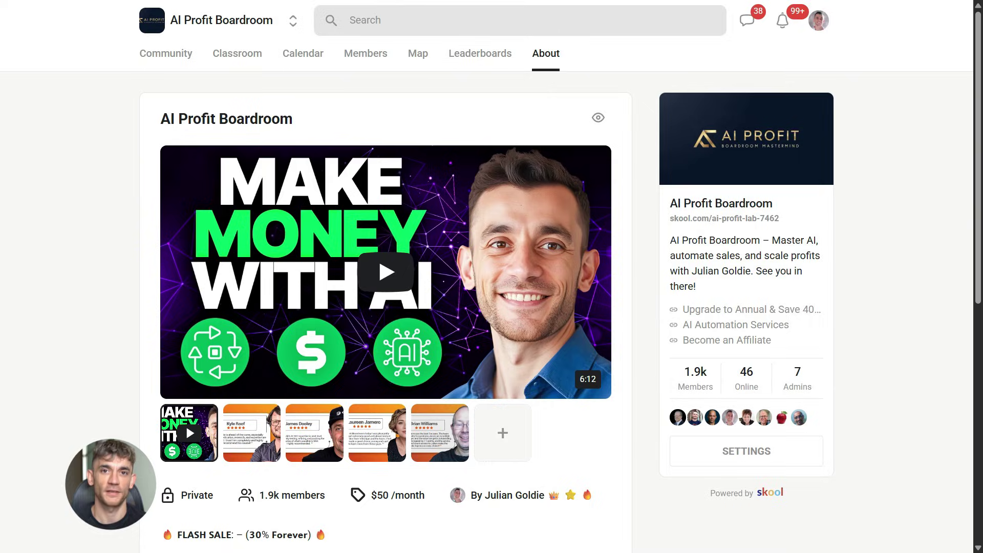
pyautogui.scroll(-1, 292, 369)
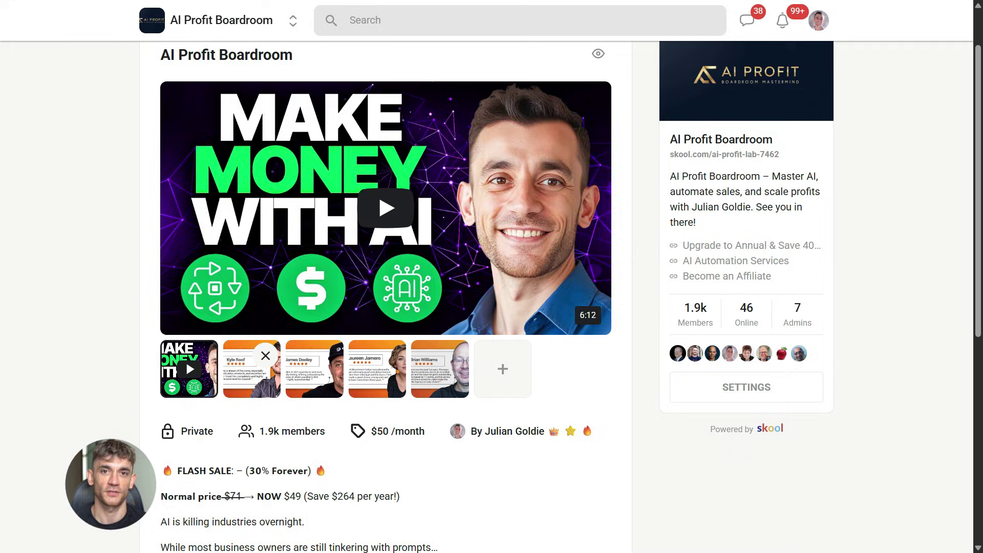
# - View the Kyle Roof and Brian Williams testimonials on the AI Profit Boardroom About page
pyautogui.click(246, 380)
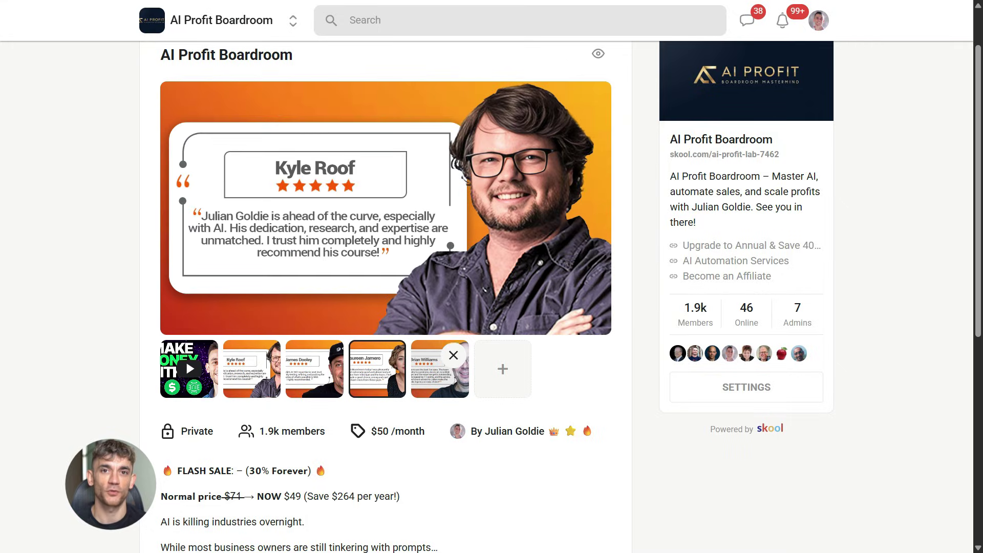
pyautogui.click(440, 381)
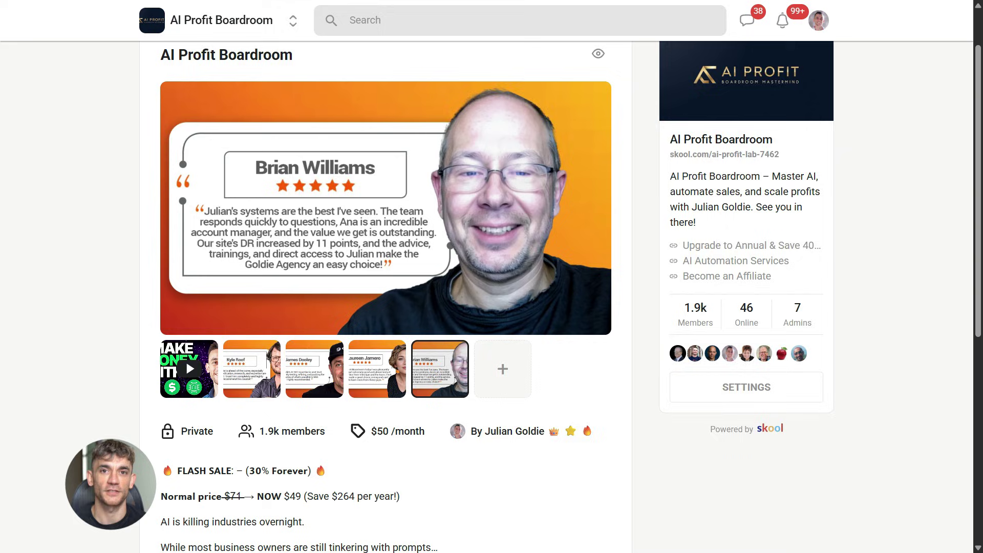
pyautogui.scroll(-2, 492, 307)
pyautogui.scroll(-2, 491, 307)
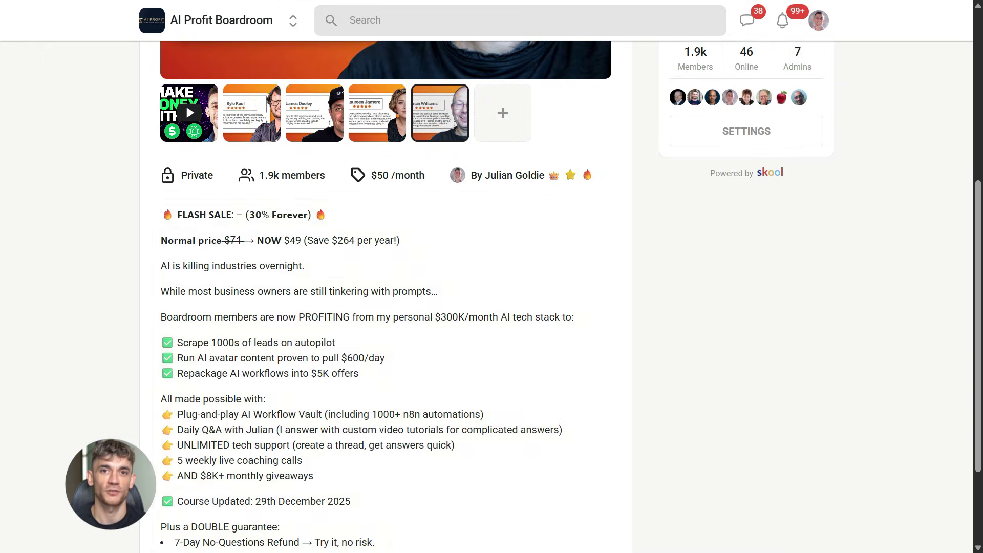
pyautogui.scroll(-1, 492, 308)
pyautogui.scroll(-2, 492, 307)
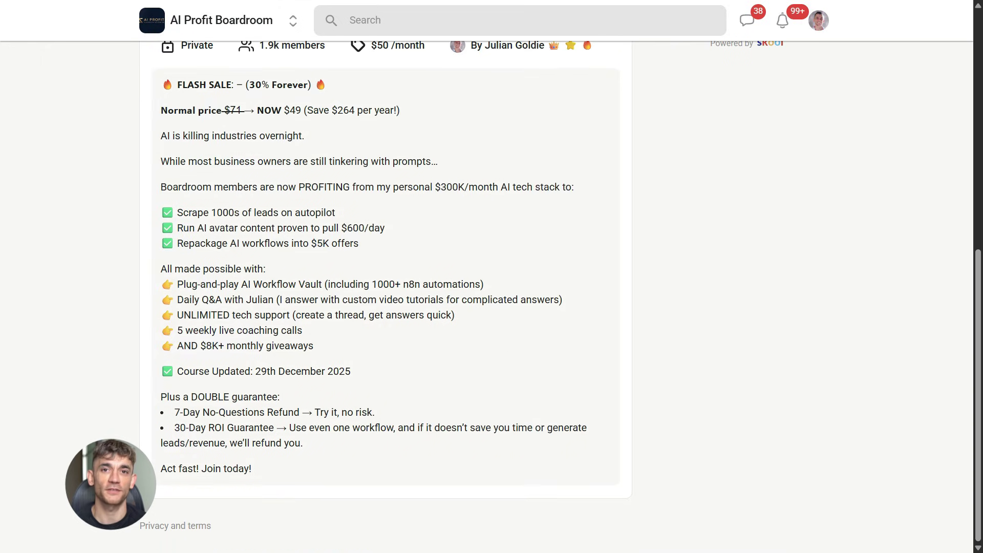
pyautogui.scroll(3, 492, 308)
pyautogui.scroll(3, 491, 307)
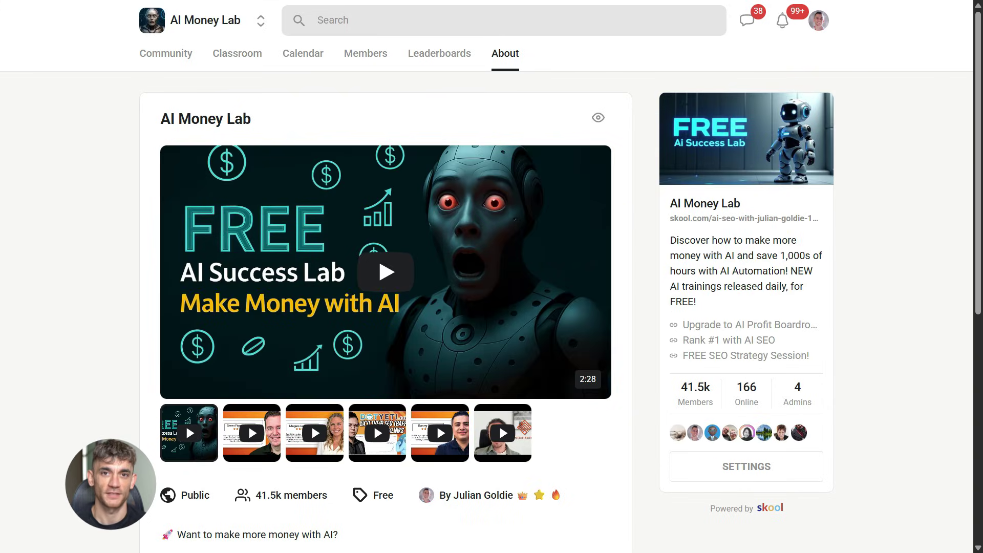
pyautogui.scroll(-1, 492, 307)
pyautogui.scroll(-1, 492, 307)
pyautogui.scroll(-3, 492, 307)
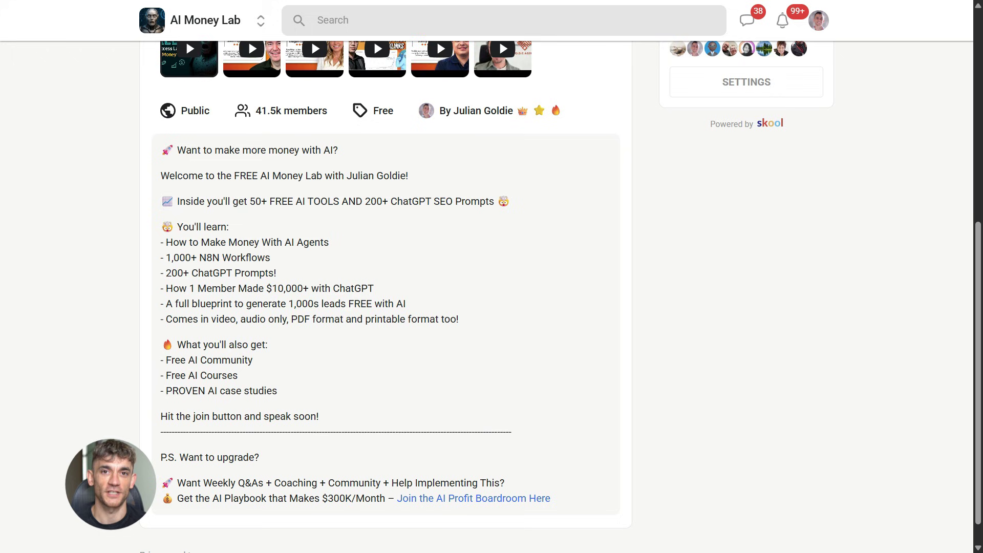
pyautogui.scroll(-1, 491, 307)
pyautogui.scroll(2, 492, 307)
pyautogui.scroll(4, 491, 307)
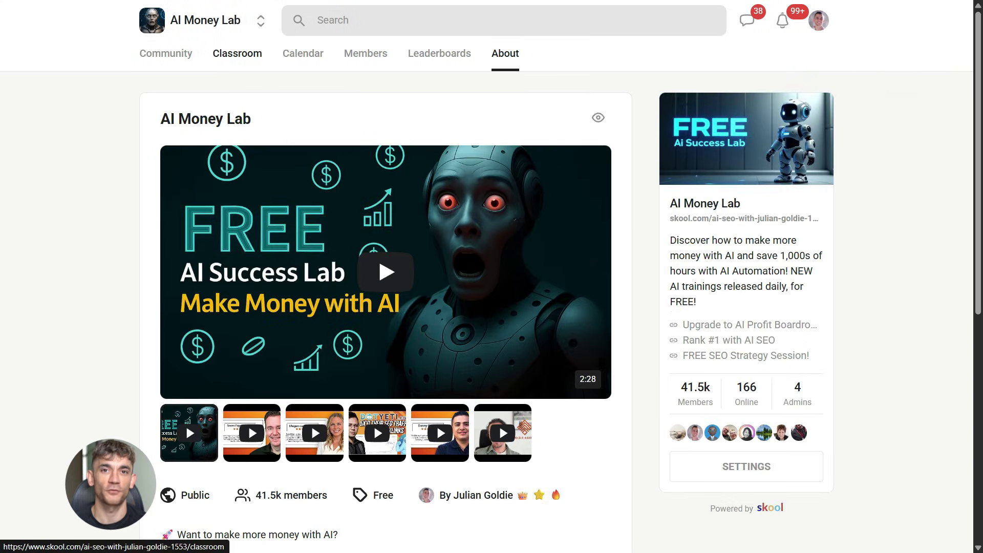
# - Open the AI Money Lab Classroom to browse its course cards
pyautogui.click(237, 54)
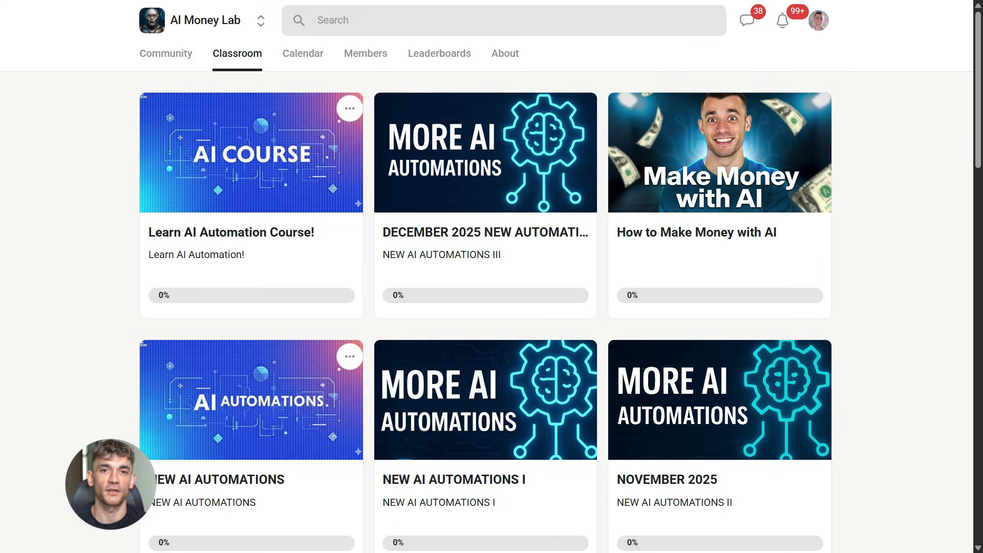
pyautogui.scroll(-1, 491, 307)
pyautogui.scroll(-1, 492, 308)
pyautogui.scroll(-2, 492, 307)
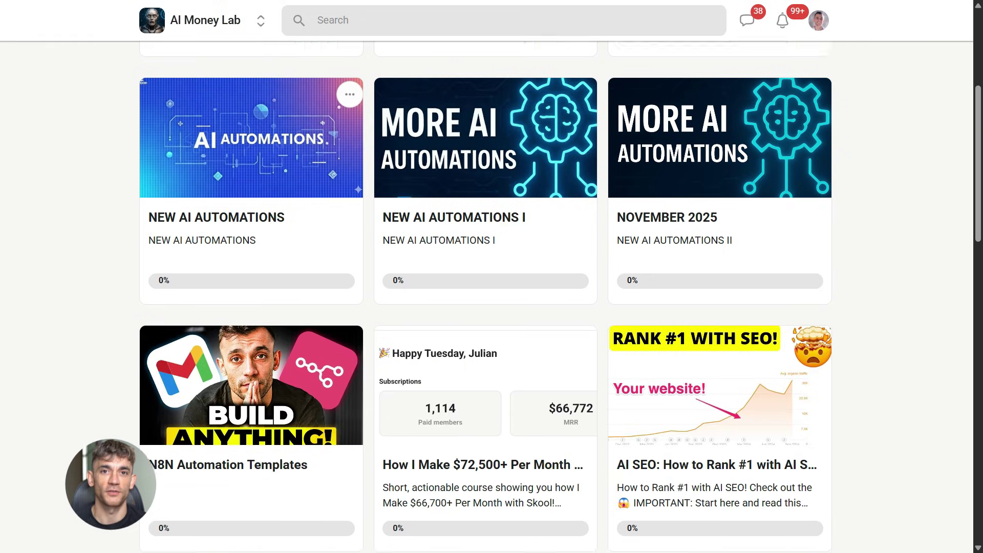
pyautogui.scroll(-3, 492, 308)
pyautogui.scroll(-2, 491, 308)
pyautogui.scroll(-2, 491, 307)
pyautogui.scroll(-2, 493, 307)
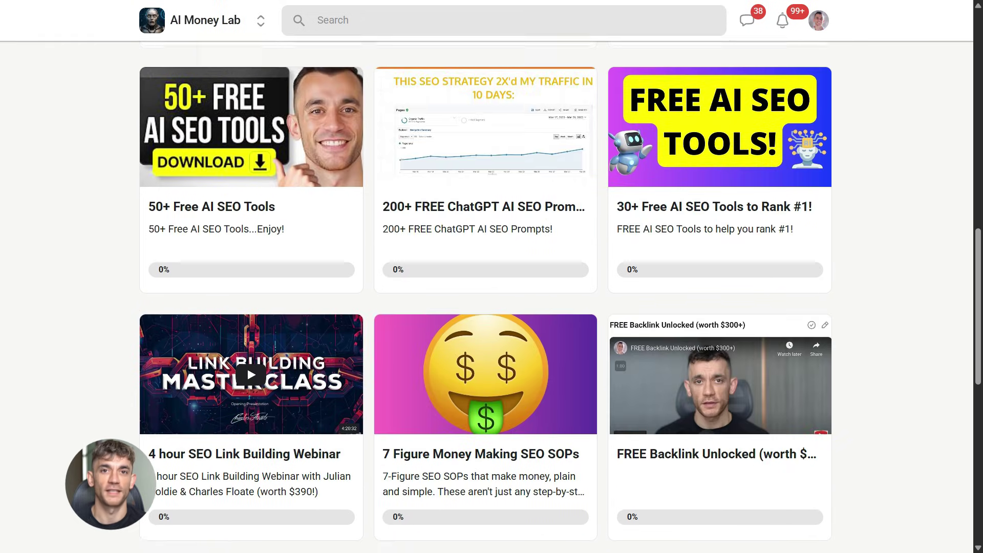
pyautogui.scroll(-1, 492, 308)
pyautogui.scroll(-1, 492, 307)
pyautogui.scroll(-2, 492, 308)
pyautogui.scroll(-2, 492, 308)
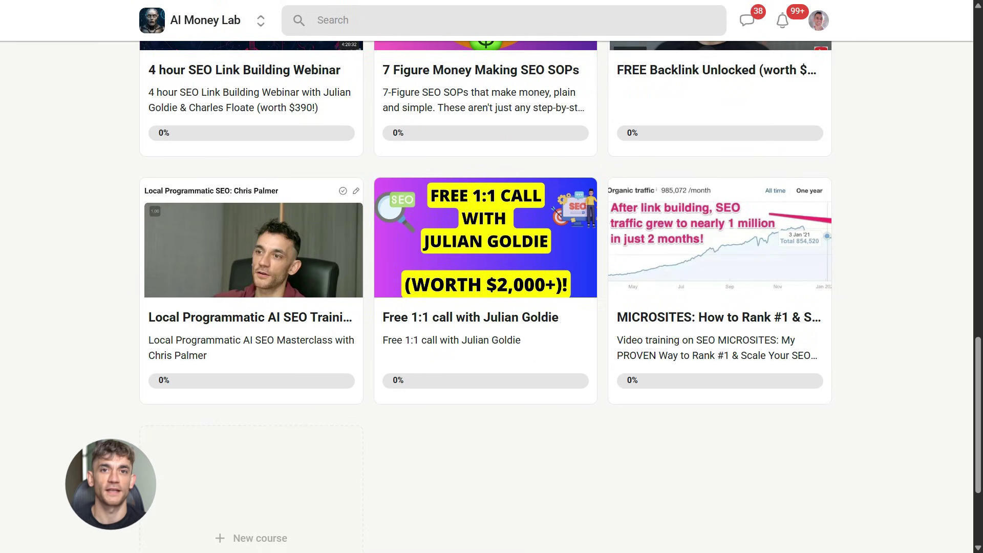